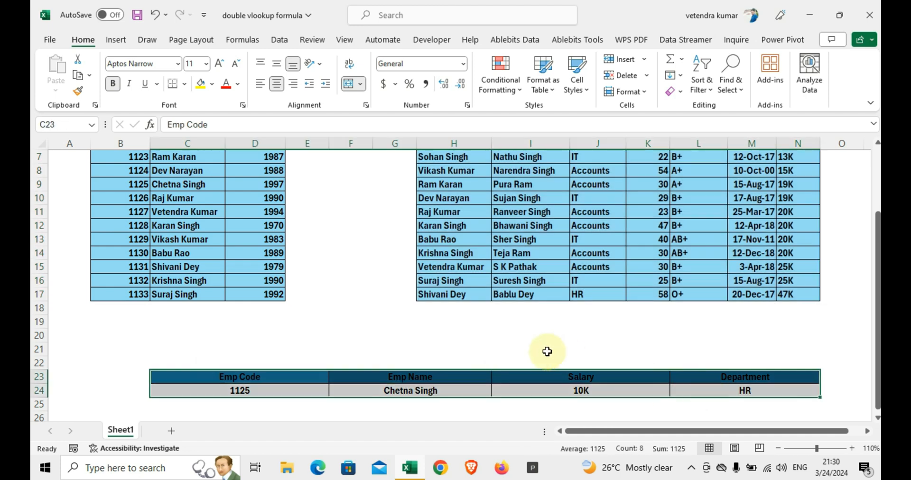
Step: Copy the lookup block in C23:N24 with the Emp Code, Emp Name, Salary and Department columns
scroll(493, 331, "up", 2)
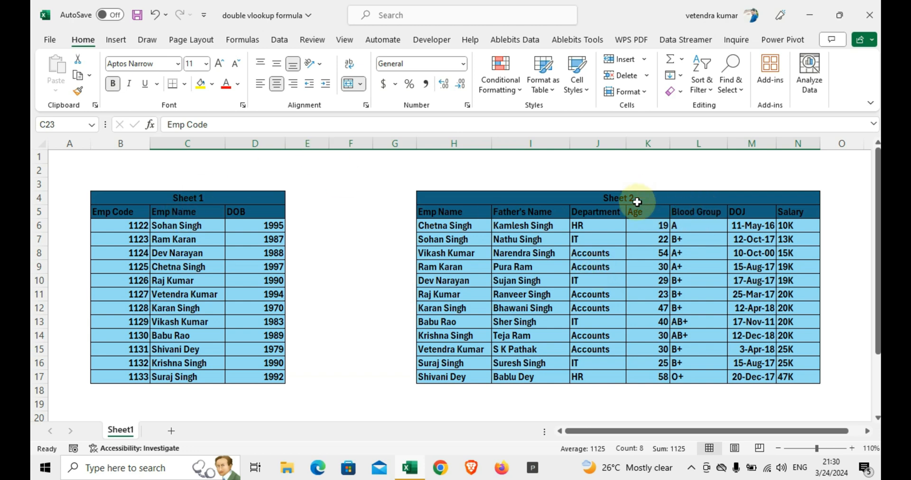
scroll(362, 274, "down", 2)
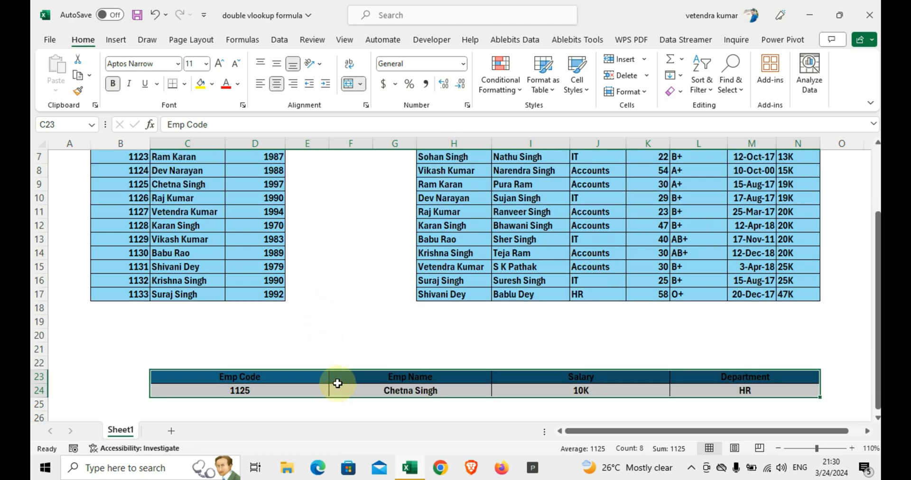
scroll(325, 291, "down", 1)
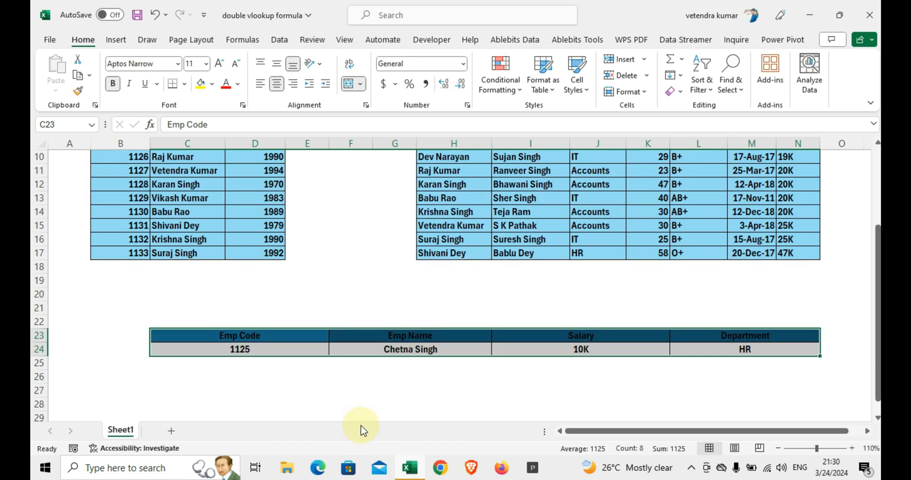
left_click_drag(291, 337, 677, 347)
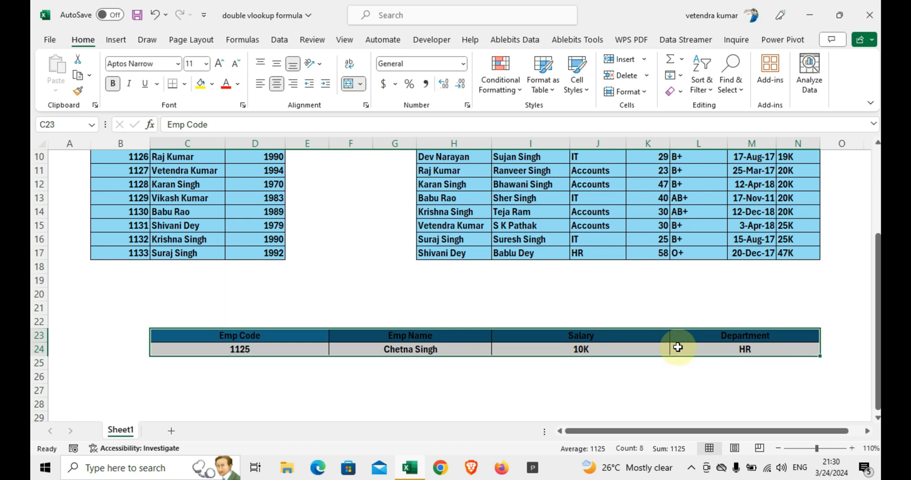
key("ctrl+c")
scroll(456, 252, "up", 3)
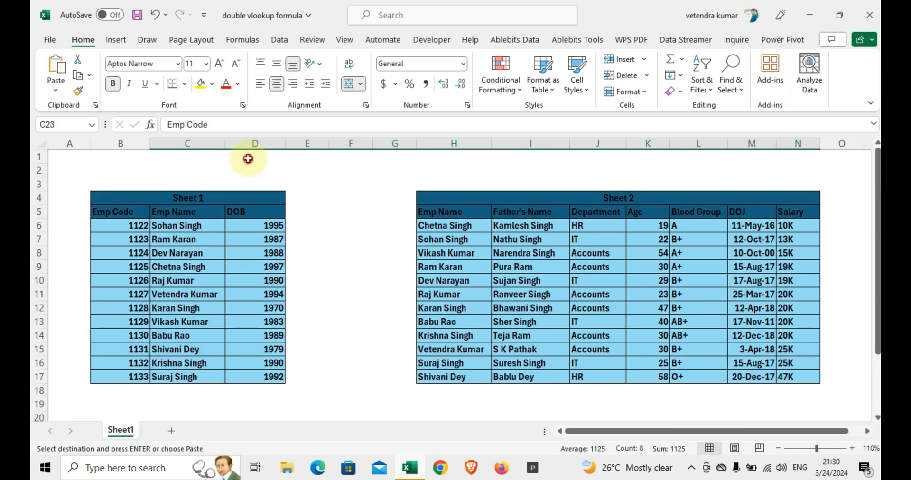
left_click(249, 157)
key("ctrl+v")
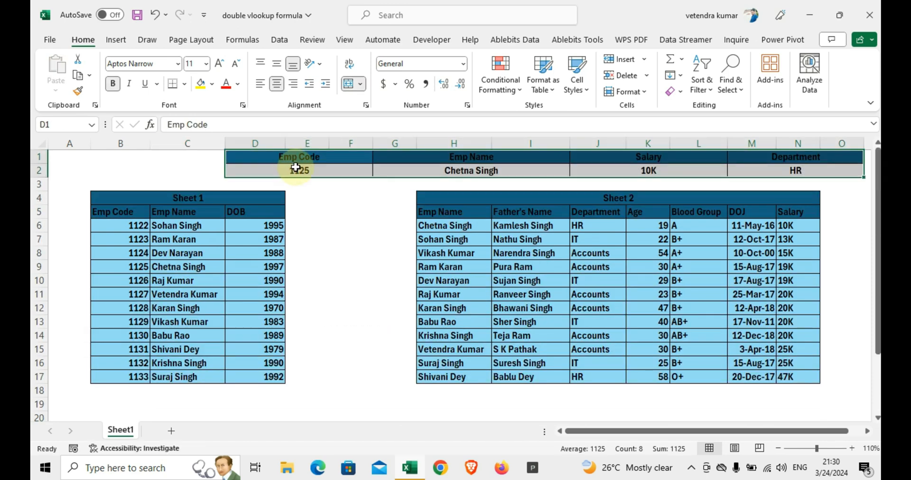
key("ctrl+z")
Step: Paste the copied lookup block at B1, above the Sheet 1 table
left_click(110, 158)
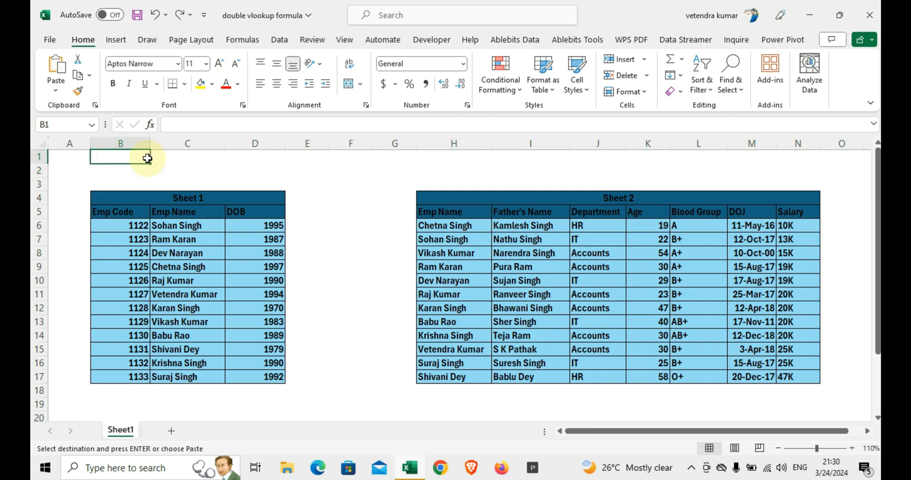
key("Return")
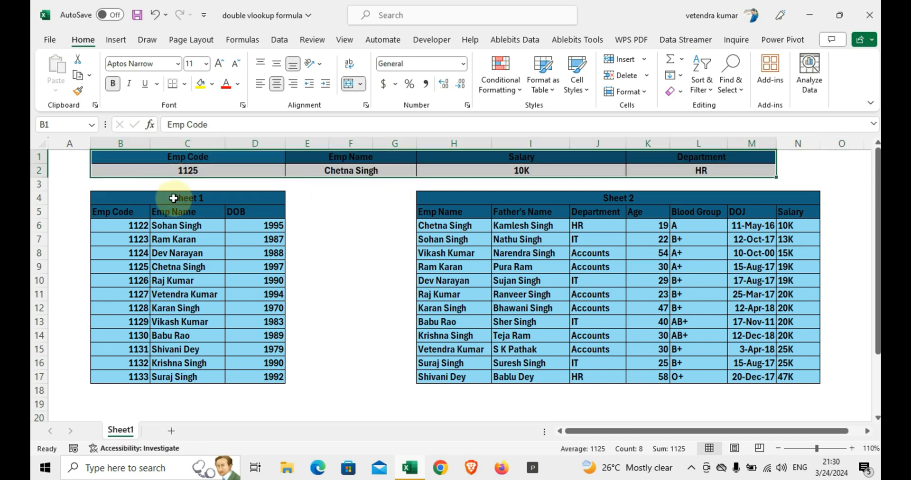
Step: Examine the titles and column headers of the Sheet 1 and Sheet 2 tables, from Emp Code through Salary
left_click(159, 198)
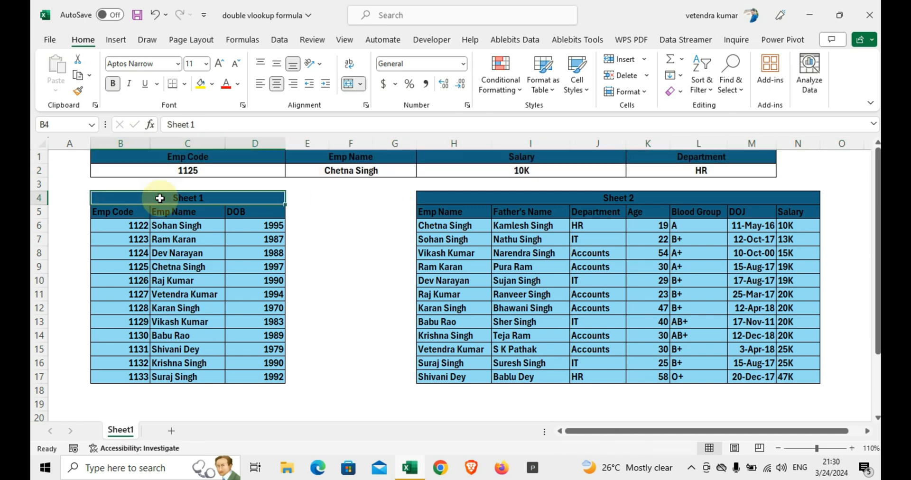
left_click(574, 201)
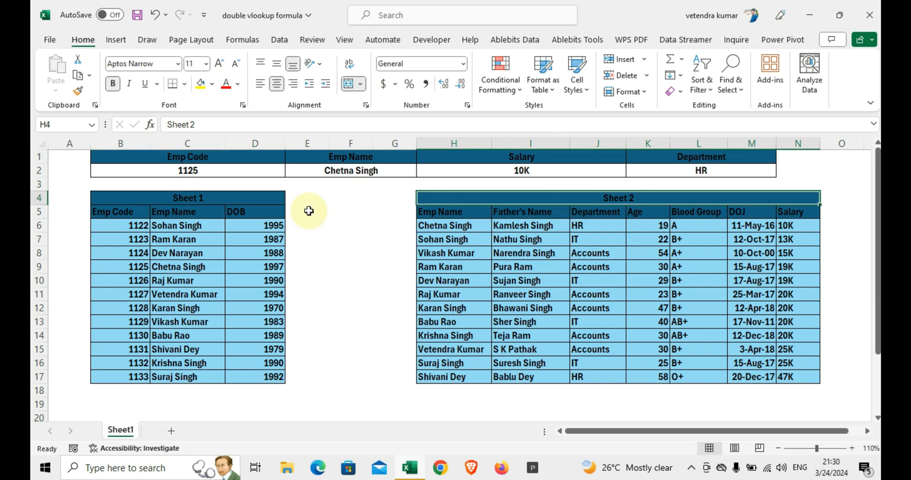
left_click(116, 212)
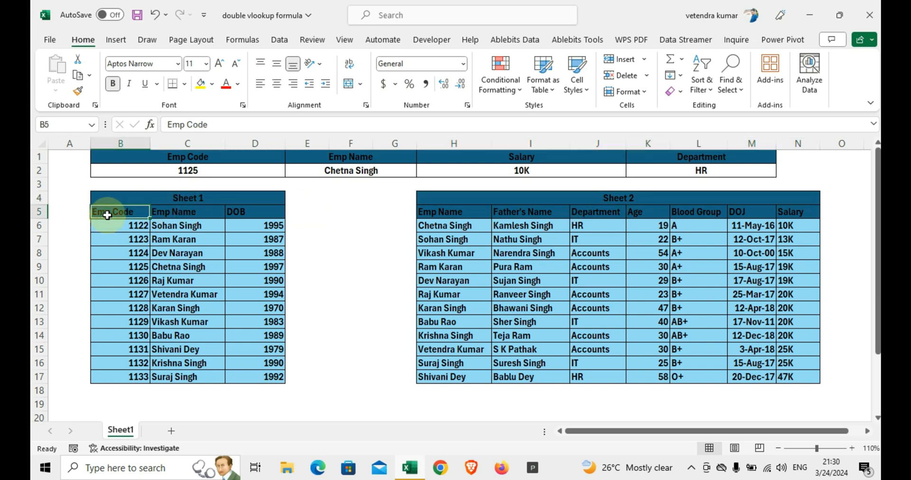
left_click(157, 216)
left_click(270, 210)
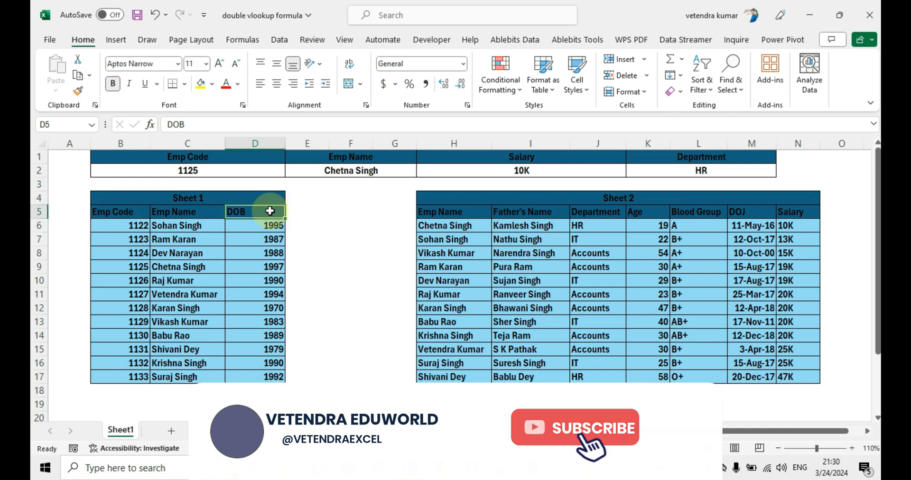
left_click(468, 217)
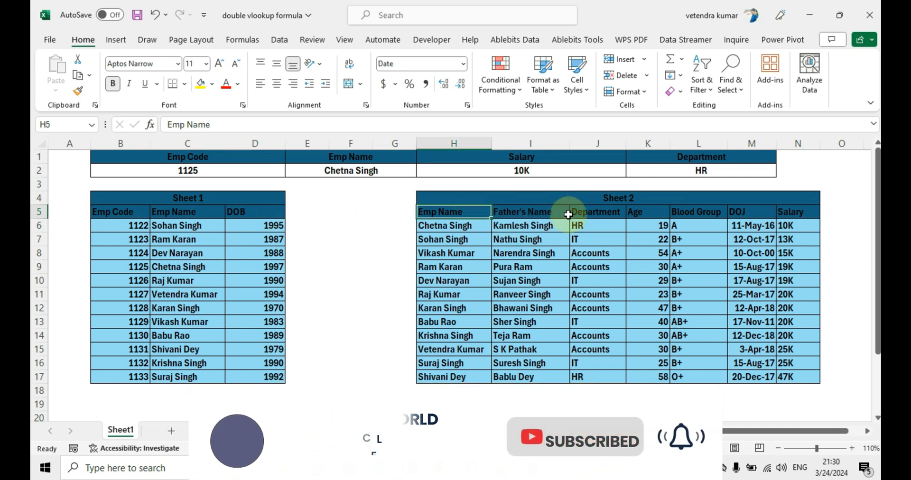
left_click(512, 209)
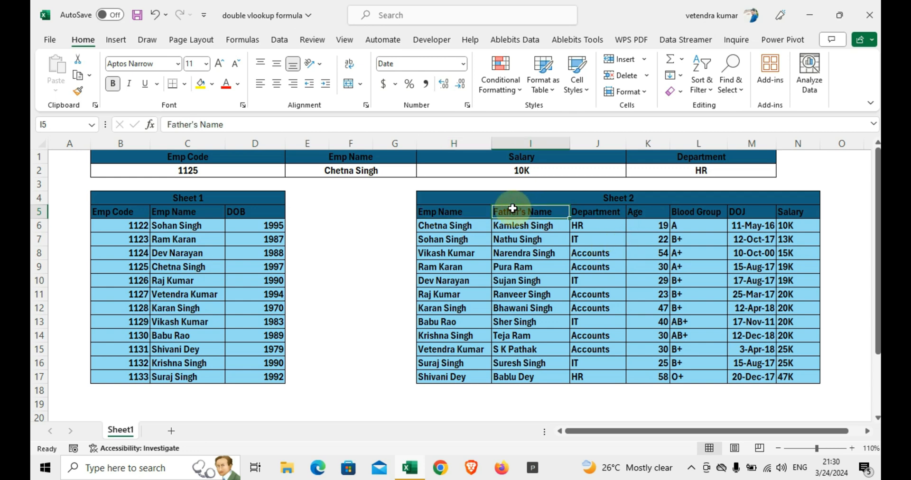
left_click(611, 212)
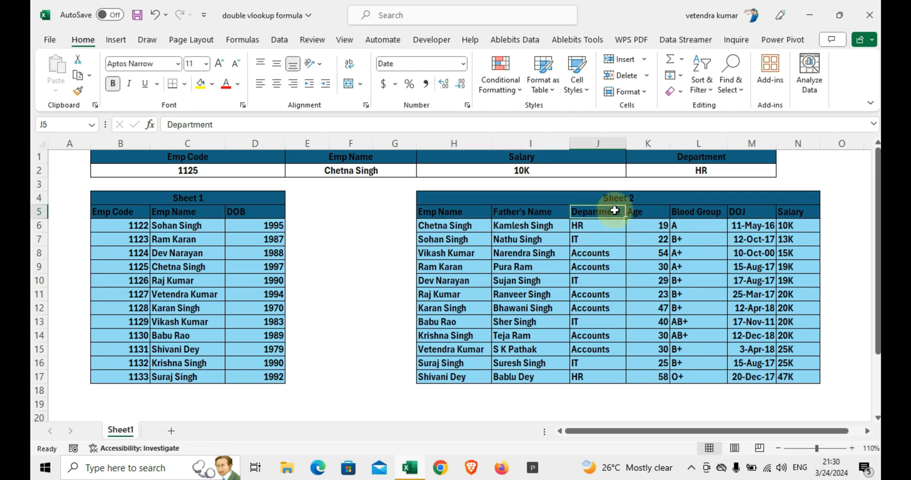
left_click(641, 213)
left_click(683, 211)
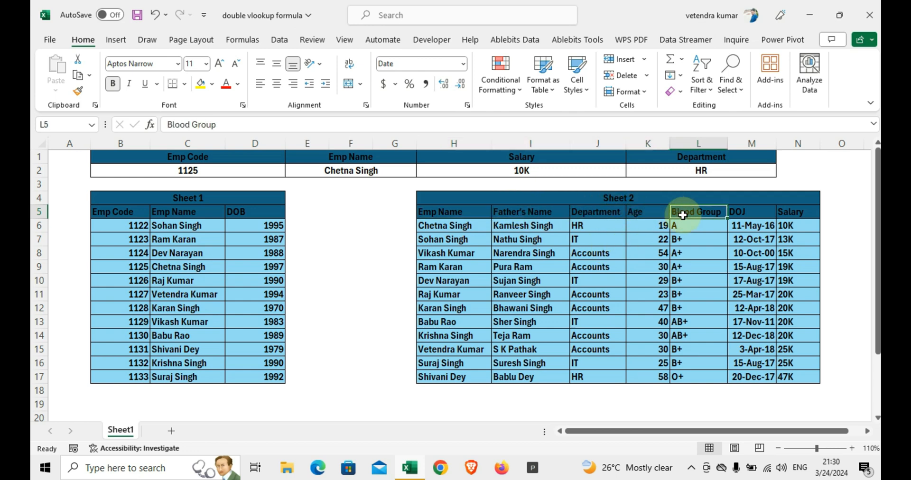
left_click(739, 212)
left_click(798, 212)
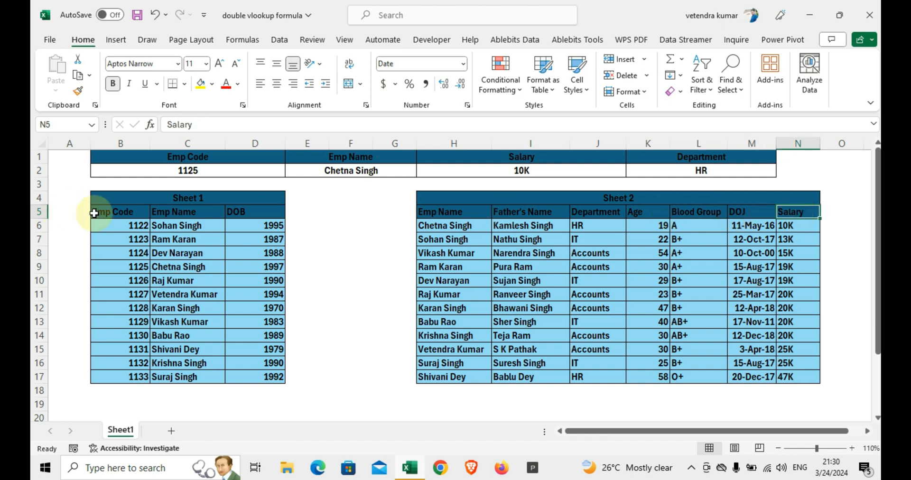
Step: Set the font color of the Sheet 1 table's title and header rows (B4:D5) to white
left_click_drag(136, 203, 172, 209)
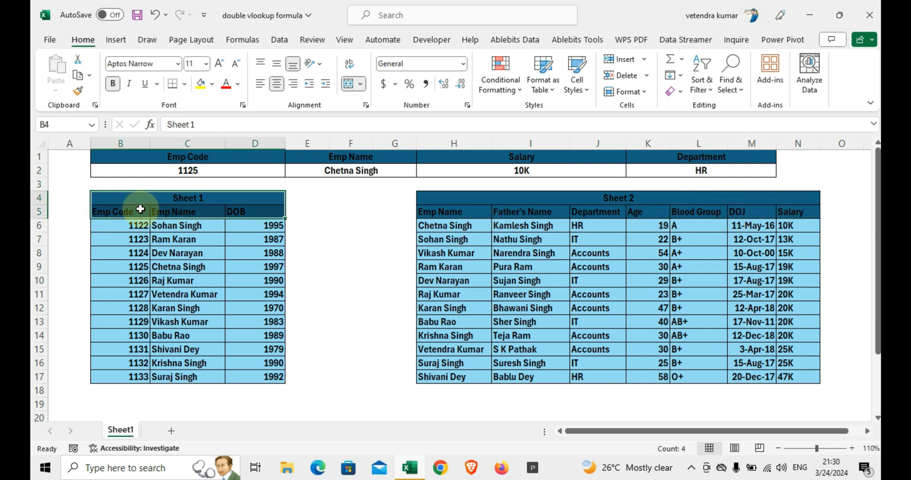
left_click(212, 85)
left_click(237, 84)
left_click(238, 84)
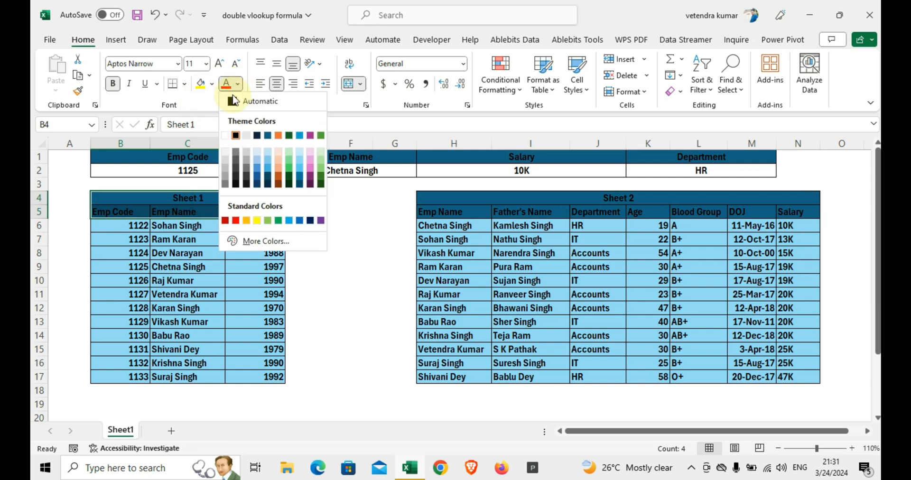
left_click(225, 136)
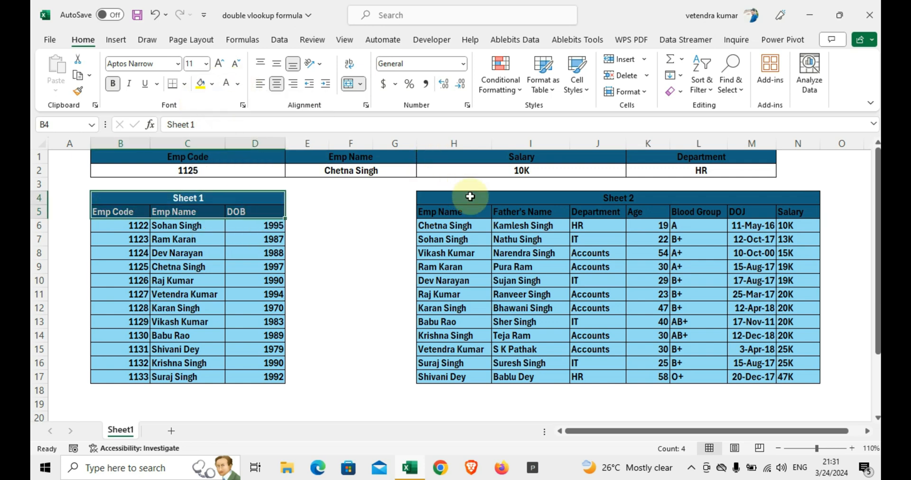
Step: Apply the same white font color to the Sheet 2 table's title and header rows (H4:N5) and save the workbook
left_click_drag(470, 196, 477, 211)
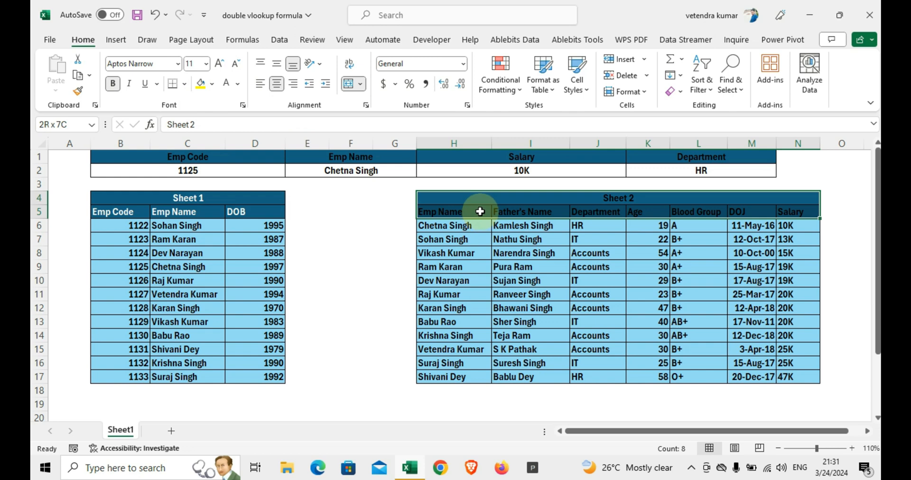
left_click(226, 84)
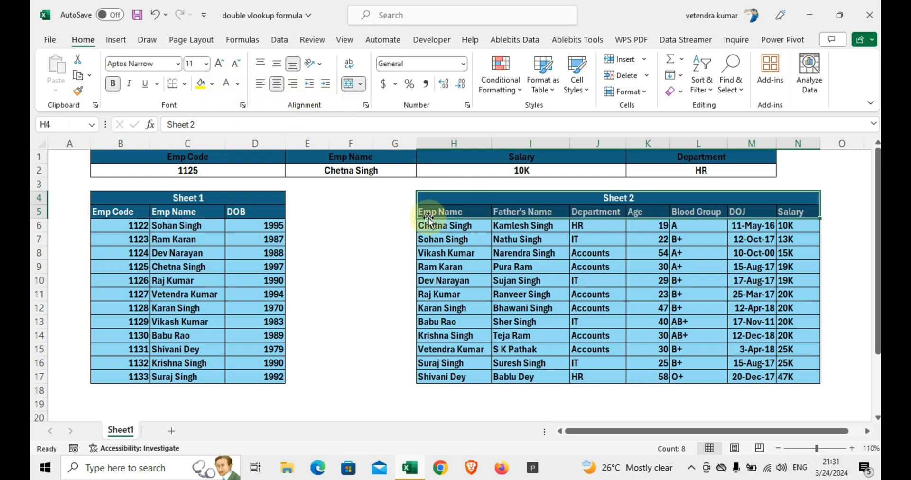
key("ctrl+s")
Step: Set the Emp Code in the lookup cell B2 to 1122
left_click(179, 170)
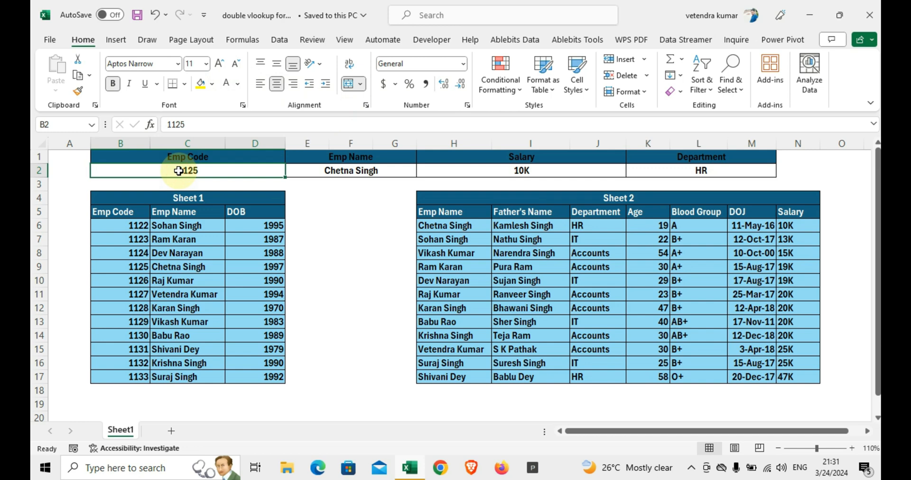
type("1122")
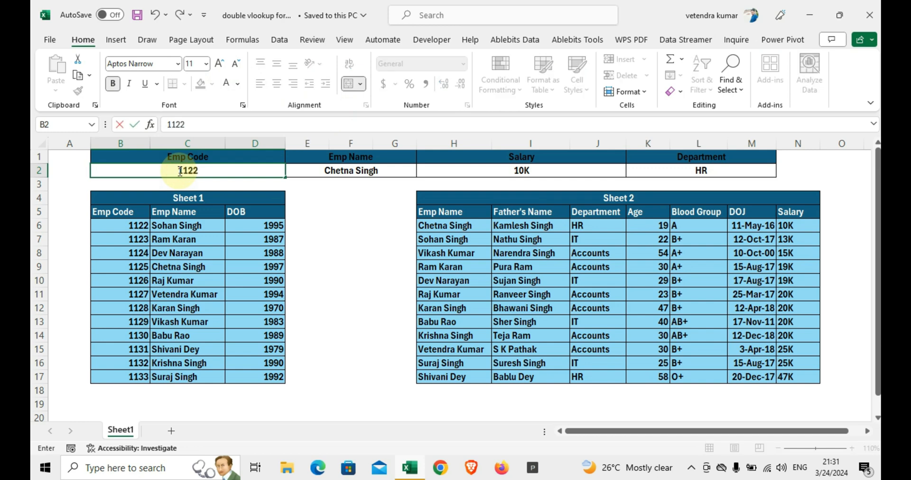
key("Return")
type("\\")
key("Up")
Step: Check the Emp Name formula and compare the looked-up salary and department with the employee's row in the Sheet 2 table
key("Right")
key("Right")
key("Right")
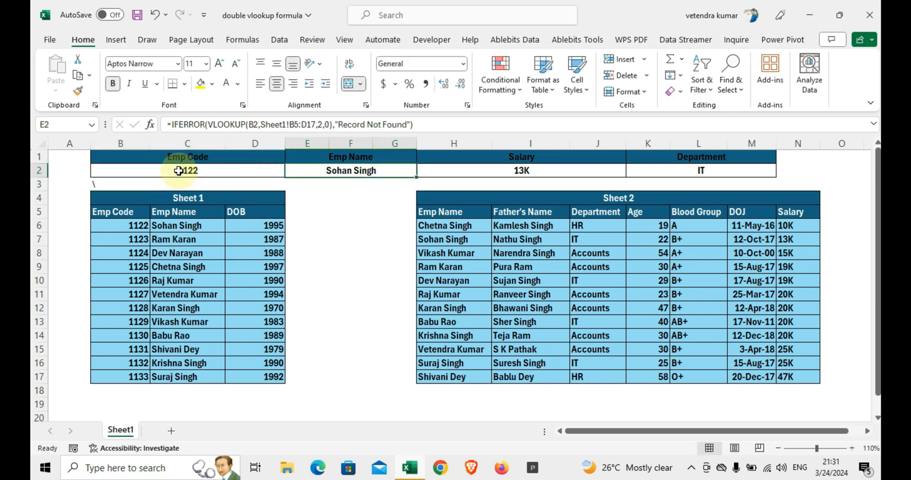
key("Left")
key("Left")
key("Left")
key("Down")
key("Right")
key("Right")
key("Right")
key("Right")
key("Right")
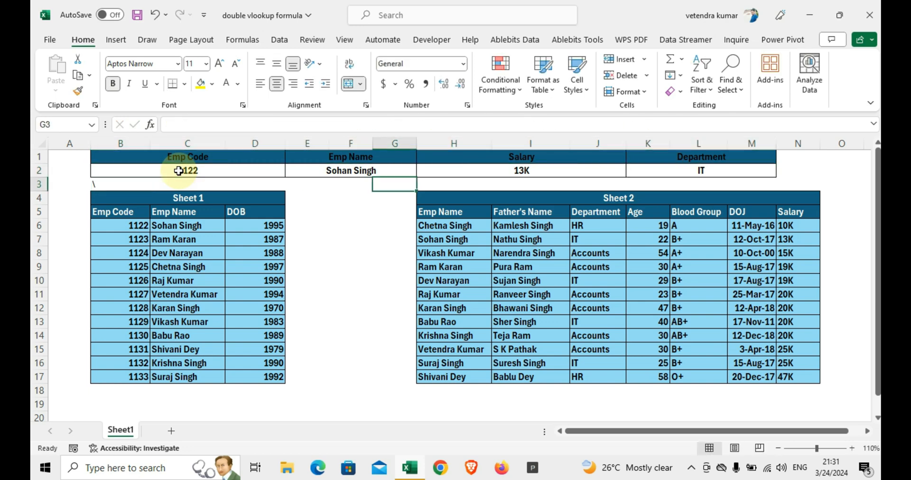
key("Down")
key("Down")
key("Down")
key("Down")
key("Down")
key("Down")
key("Down")
key("Down")
key("Down")
key("Down")
key("Down")
key("Down")
key("Down")
key("Down")
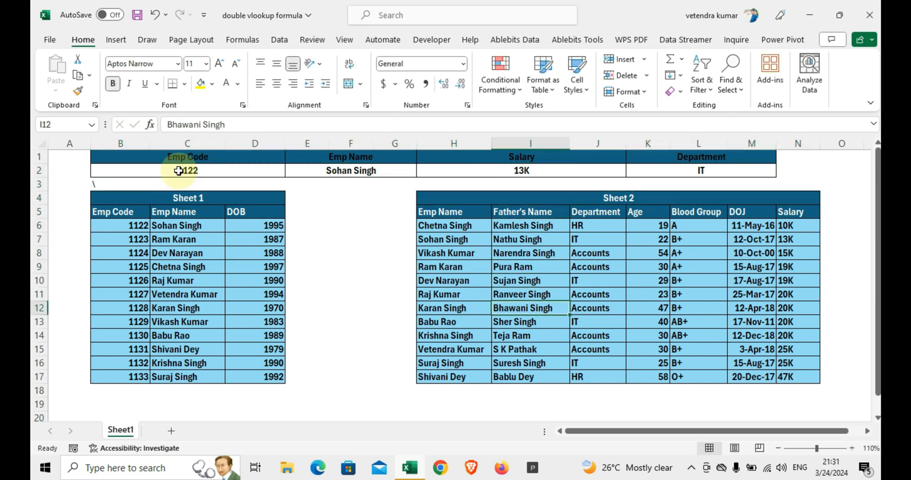
key("Up")
key("Up")
key("Up")
key("Up")
key("Up")
key("Up")
key("Up")
key("Up")
key("Up")
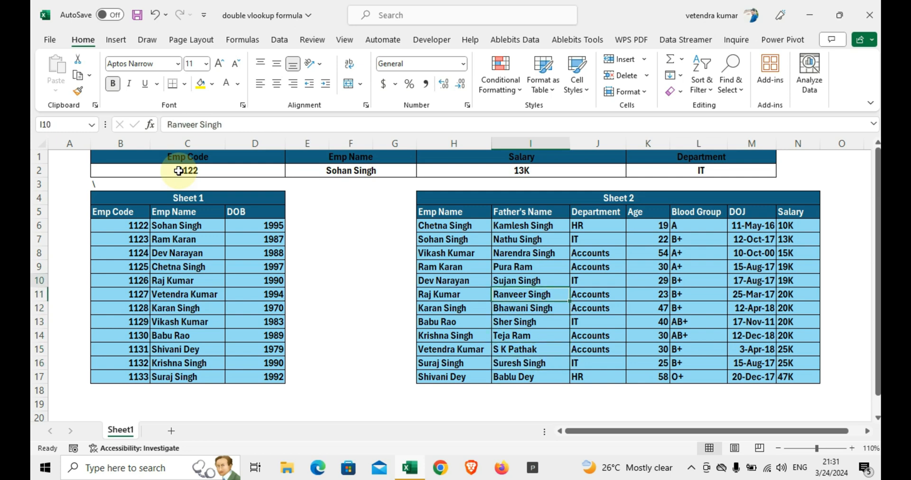
key("Right")
key("Right")
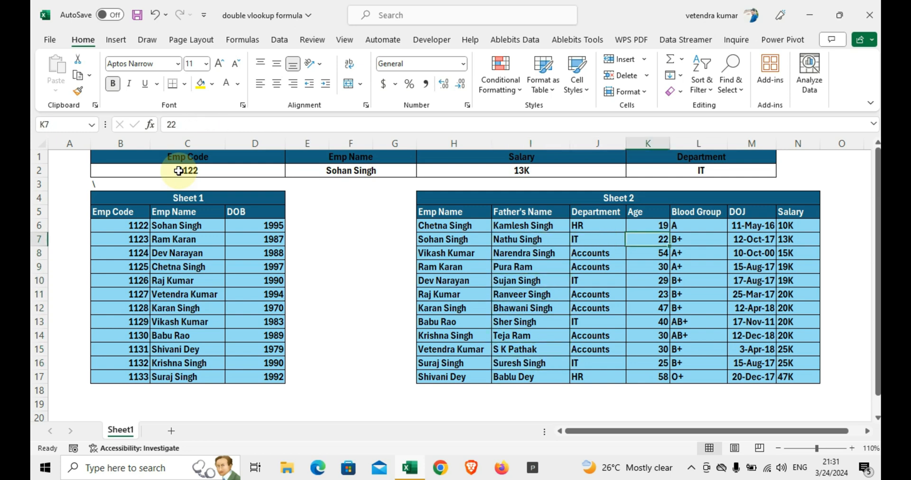
key("Right")
key("Right")
key("Right")
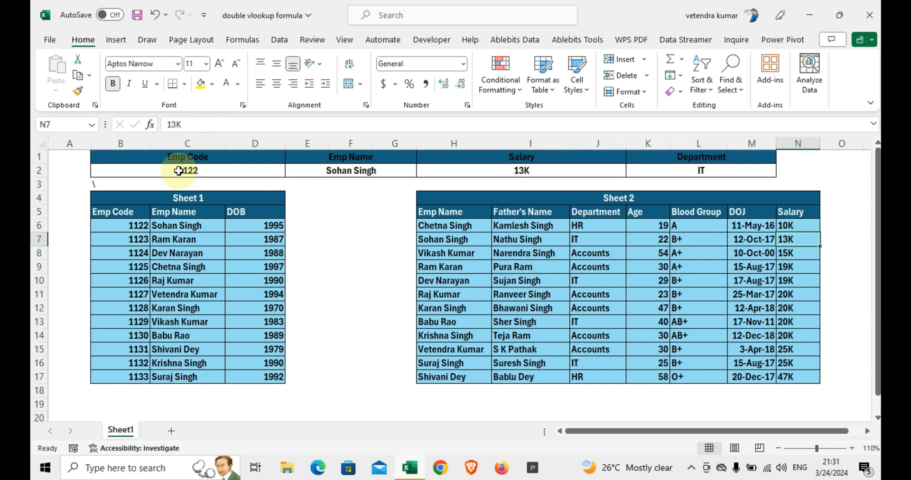
key("Left")
key("Left")
key("Left")
key("Left")
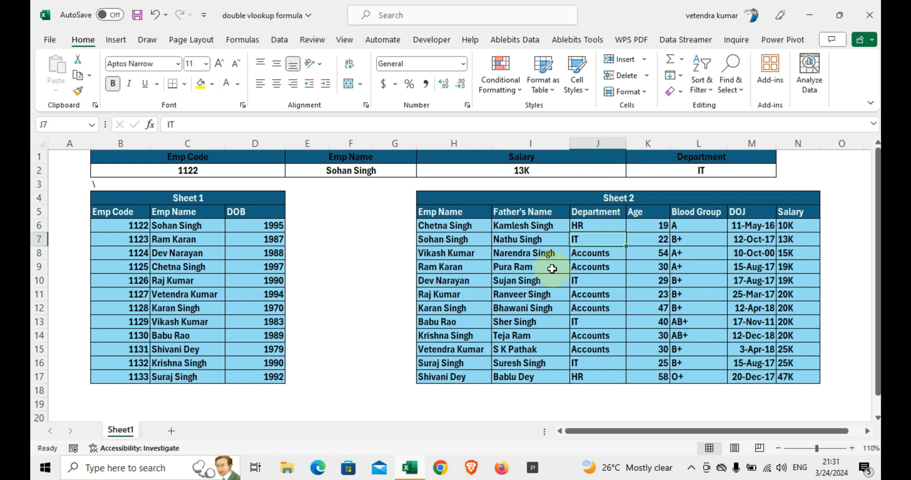
Step: Clear the existing lookup formulas in row 2 under Emp Name, Salary and Department
left_click(316, 170)
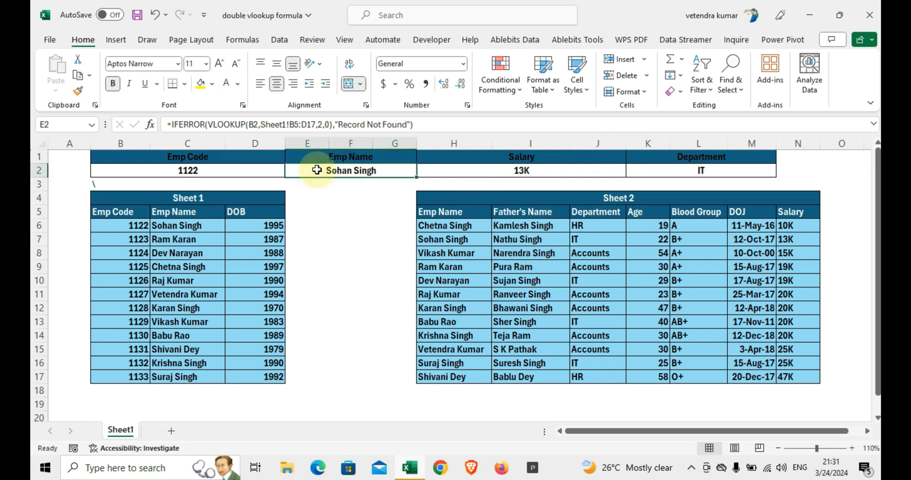
key("shift+Right")
key("Delete")
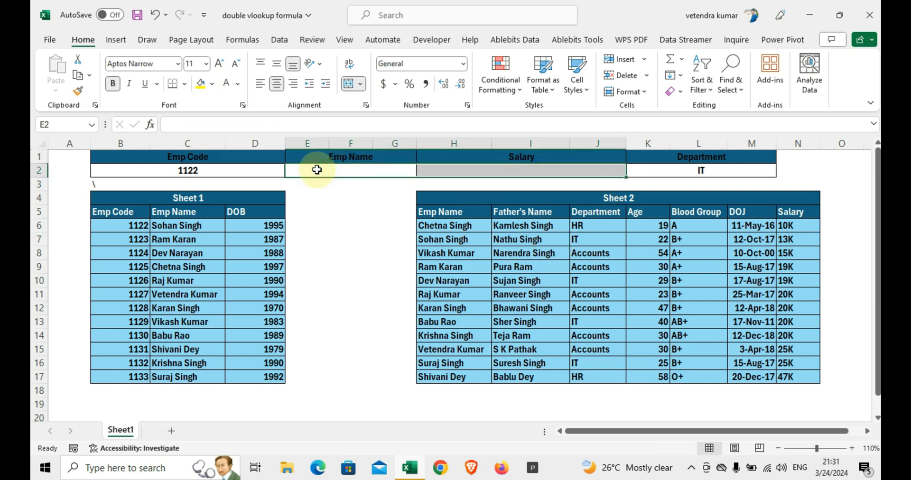
key("Right")
key("Right")
key("Delete")
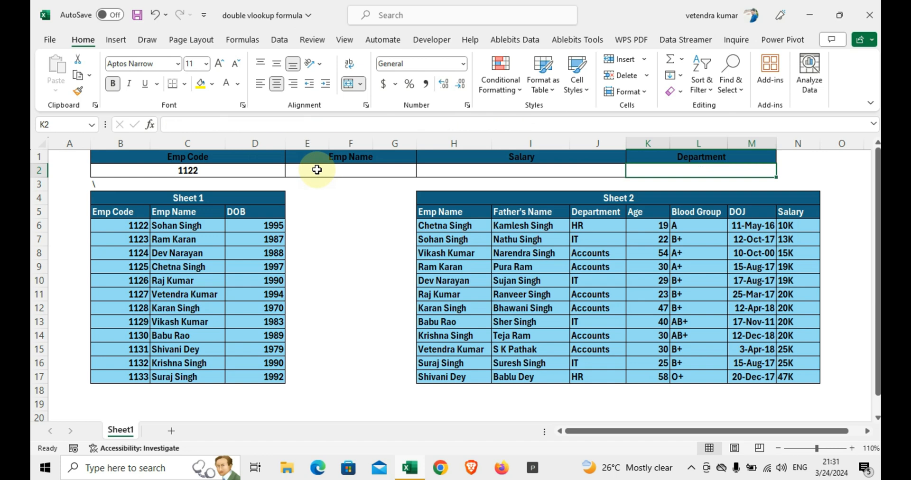
key("Left")
key("Left")
key("Left")
key("Left")
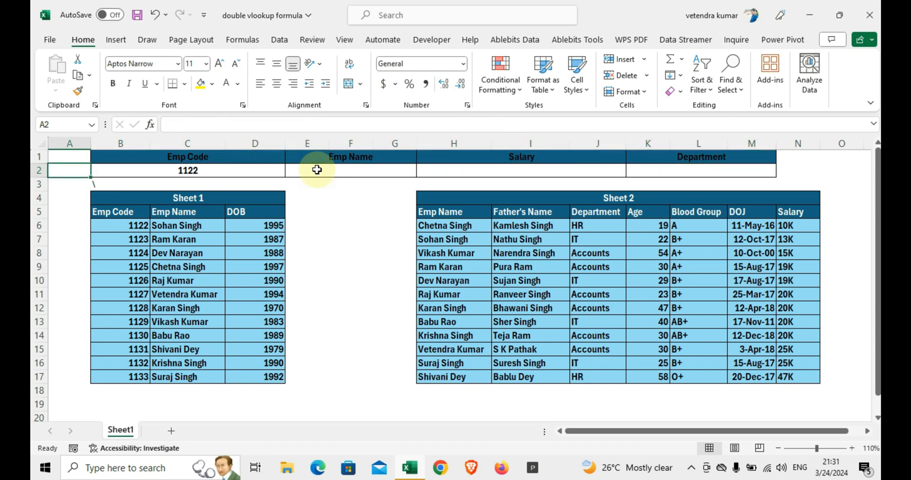
Step: Enter the note VLOOKUP WITH in cell F5, between the two employee tables
key("Right")
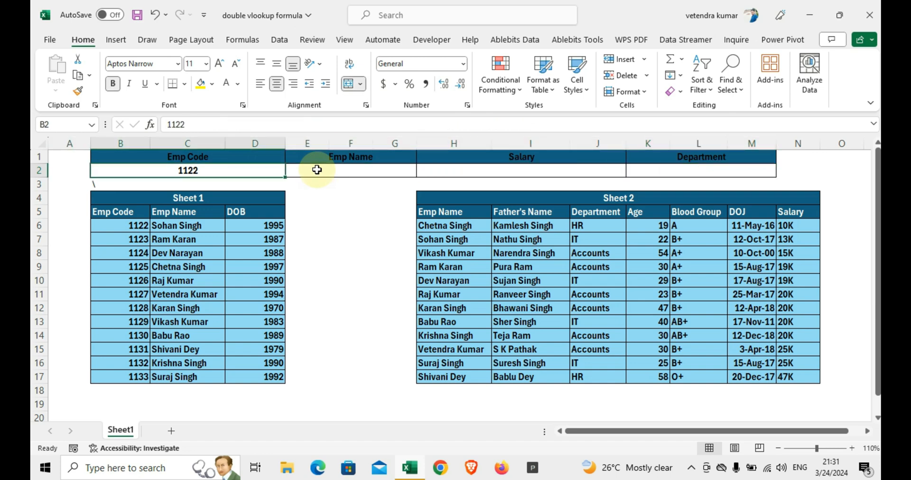
left_click(350, 212)
double_click(350, 211)
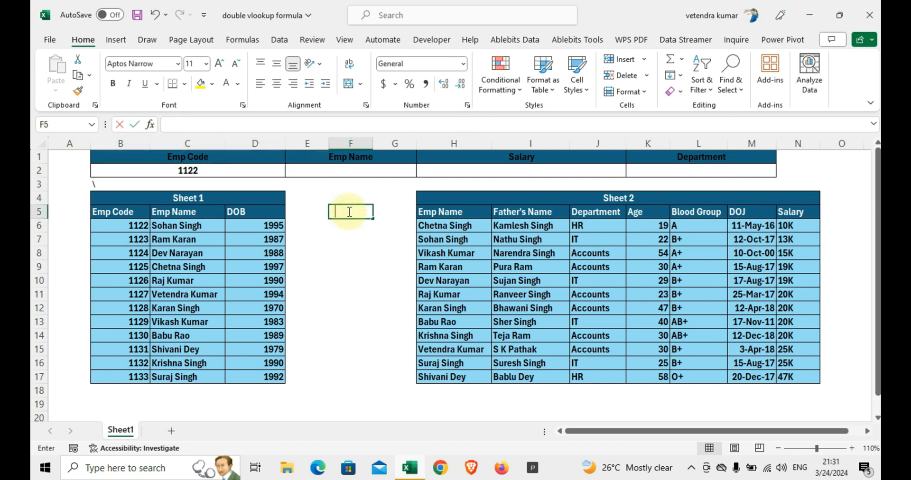
type("VLO")
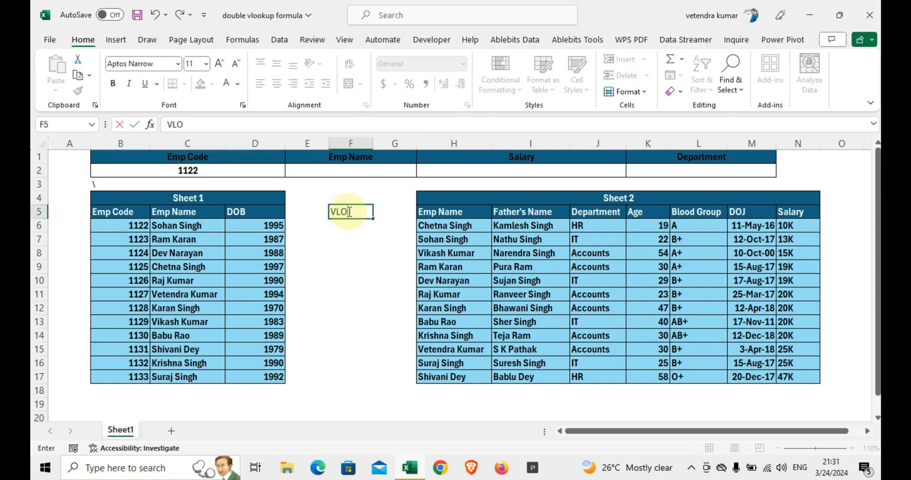
type("OKUP WI")
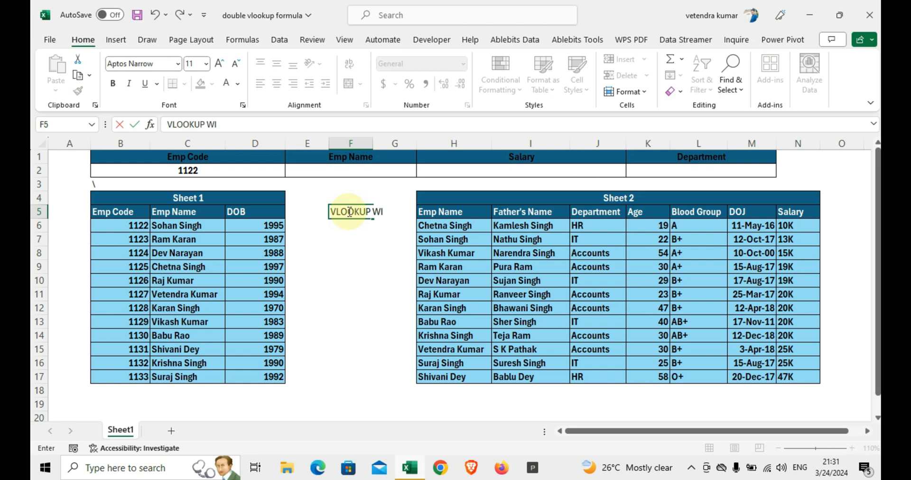
type("HT")
key("Return")
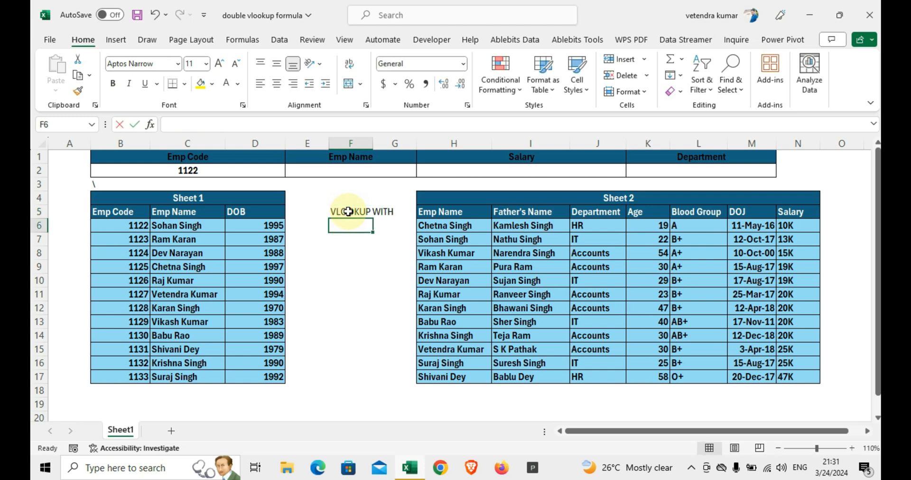
type("VLOOKU")
Step: Enter the notes VLOOKUP WITH CHOOSE in F6 and VLOOKUP WITH INDE in F7
key("BackSpace")
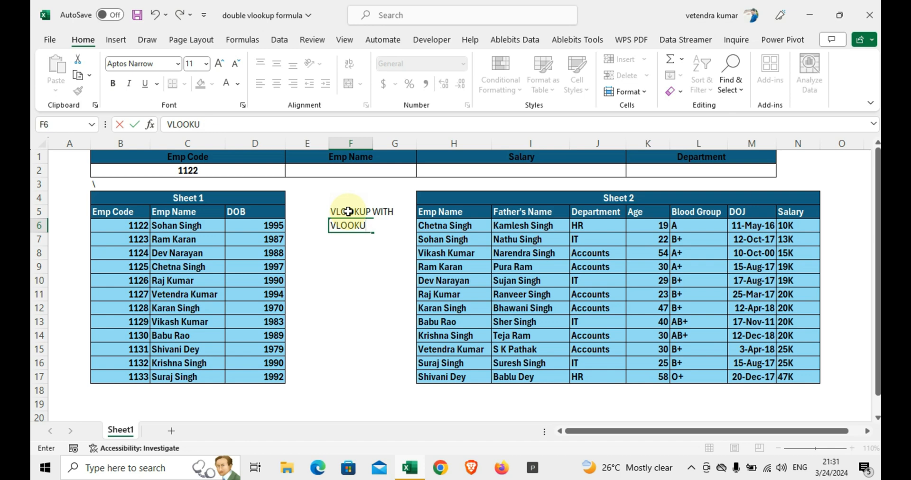
type("P WITH CHOOSE")
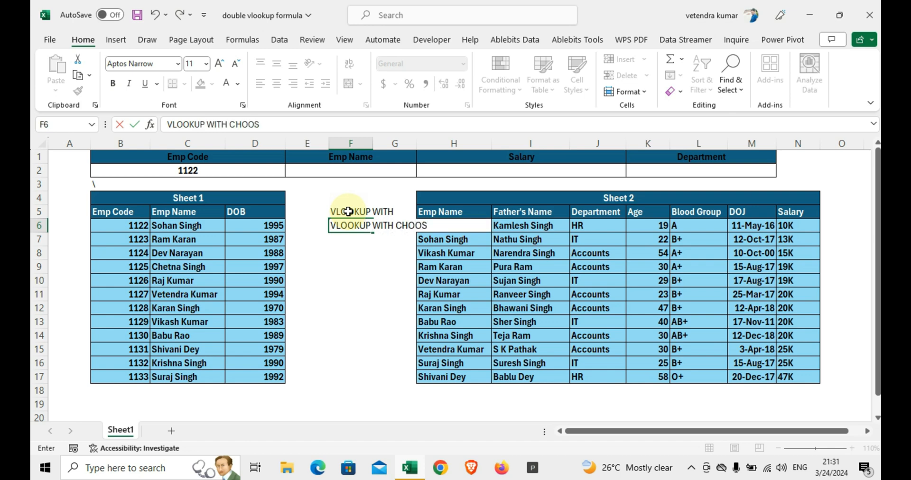
key("Return")
type("VLOOKUP")
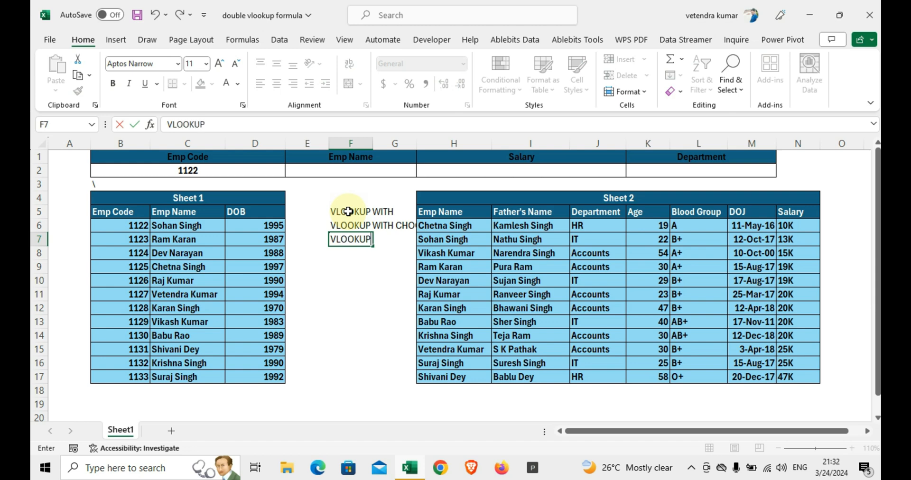
type(" WIHTN ")
type("TH ")
type("INDE")
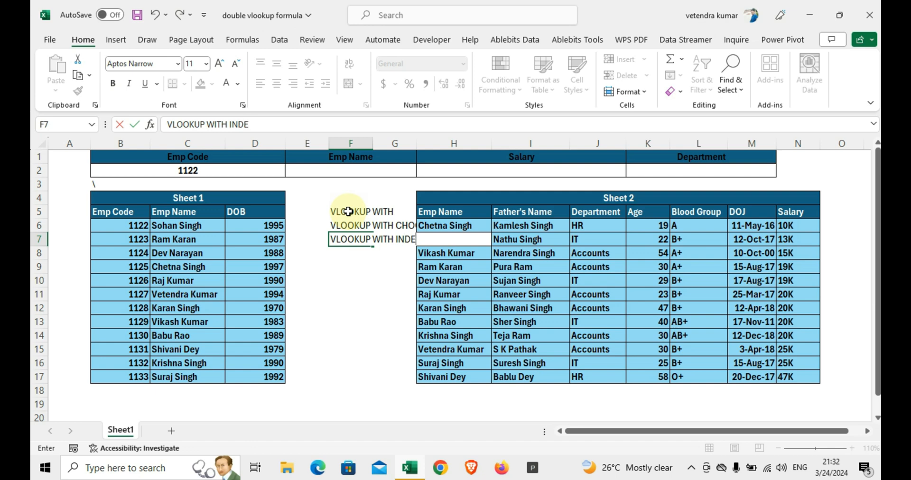
key("Return")
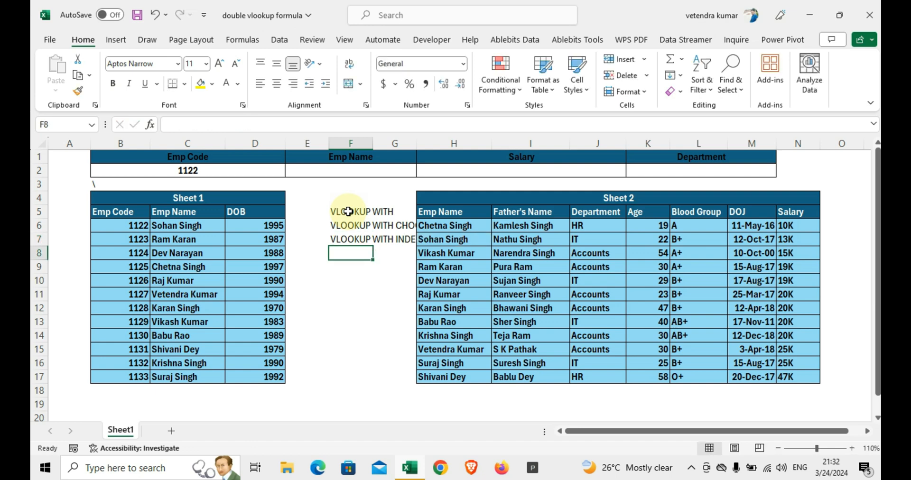
Step: Move the three notes one column over, from F5:F7 to E5:E7
key("Up")
key("Up")
key("Up")
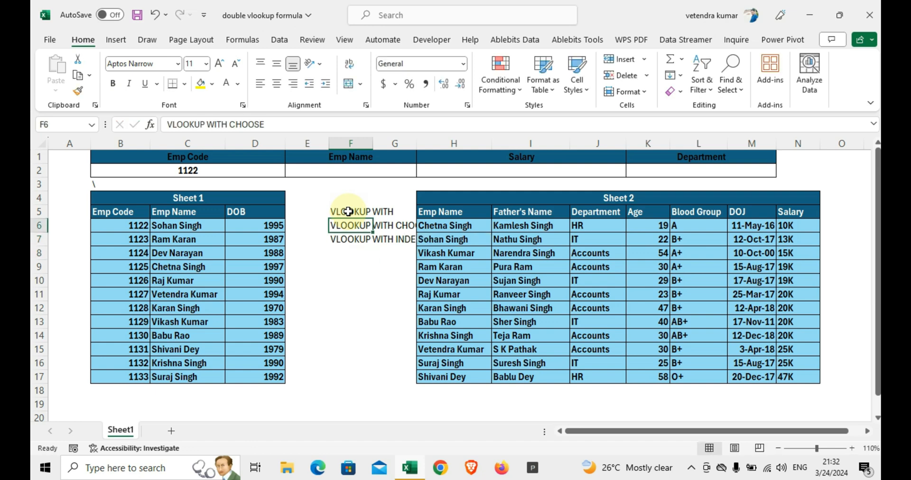
key("shift+Down")
key("shift+Down")
key("ctrl+c")
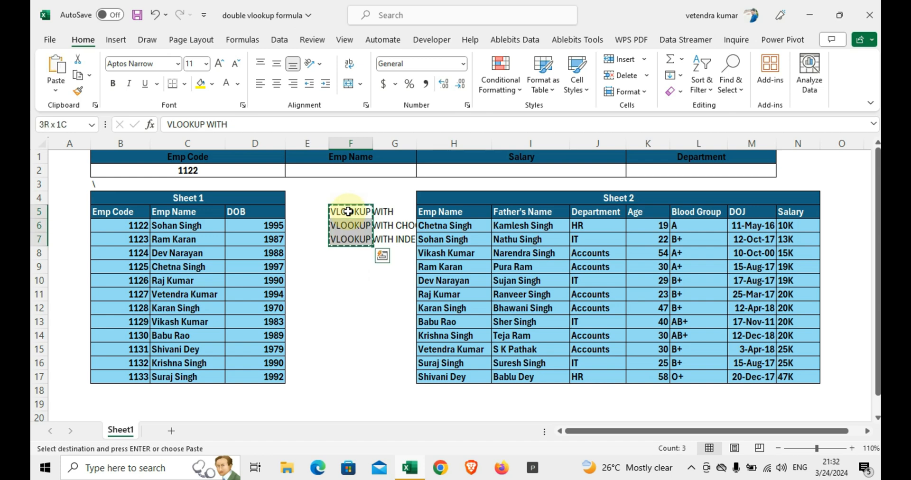
key("Left")
key("Return")
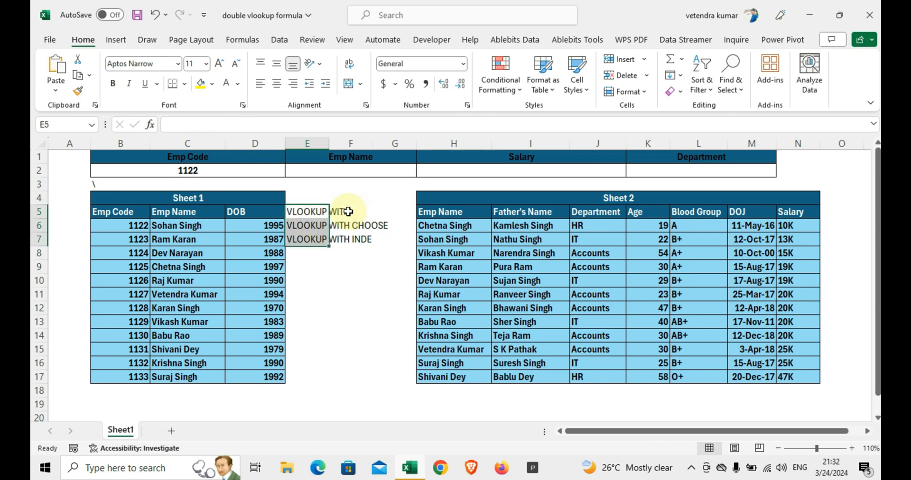
Step: Add the notes XLOOKUP, MULTIPLE and XLOOKUP WITH SEARCH in cells E8, E9 and E10
key("Down")
key("Down")
key("Down")
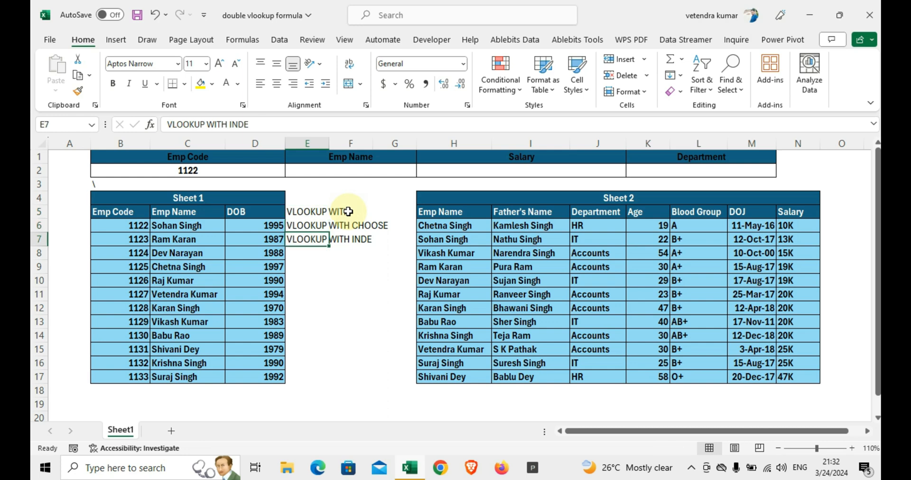
type("XLOOKUP")
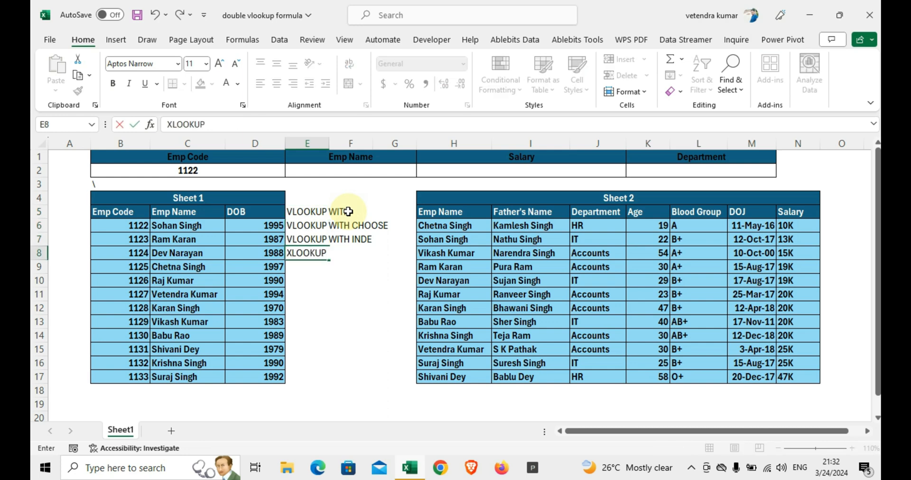
key("Return")
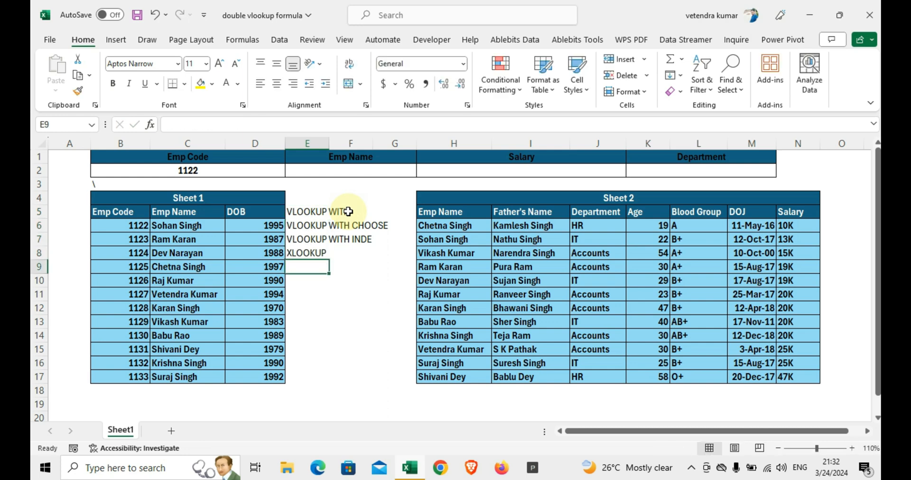
type("MULTIPLE")
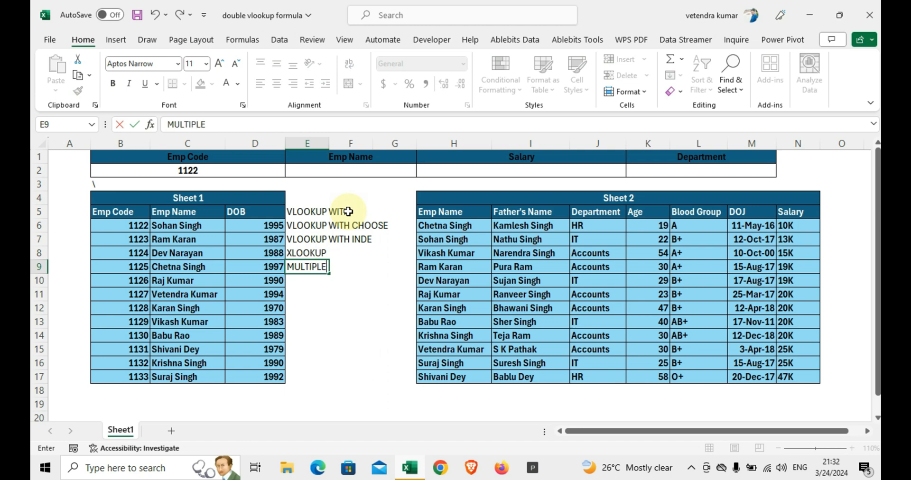
key("Return")
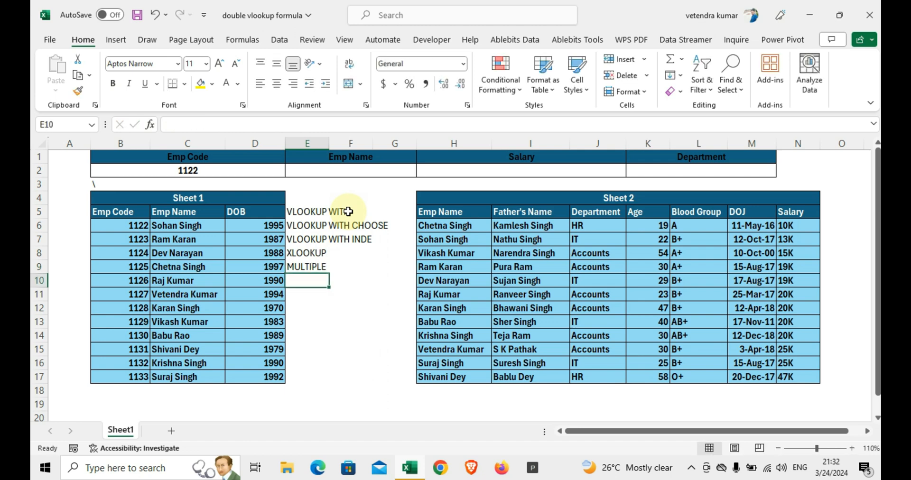
type("XLOOKUP WITH SE")
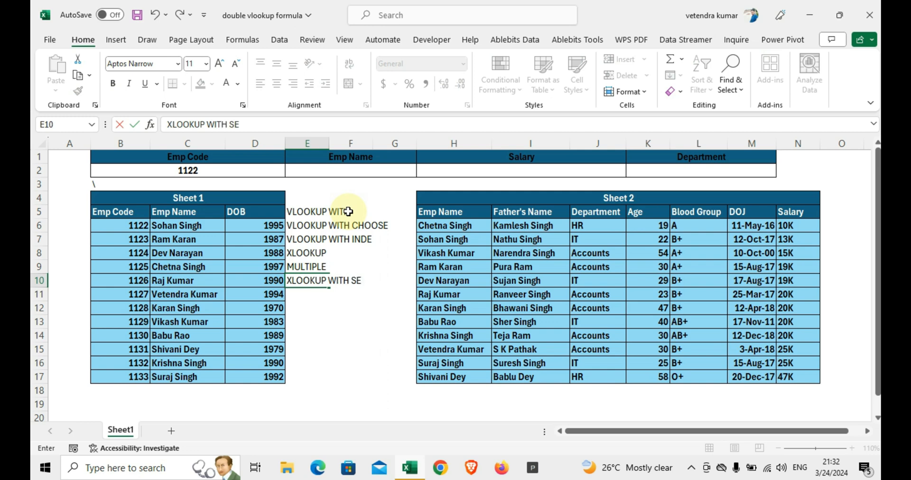
type("ARCH")
key("Return")
key("Up")
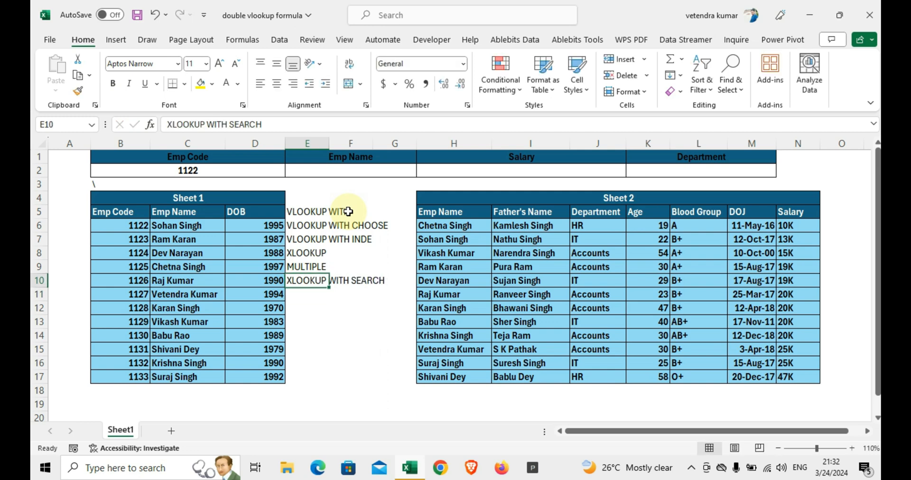
Step: Go back through the list of lookup method notes in E5:E10
key("Up")
key("Up")
key("Up")
key("Up")
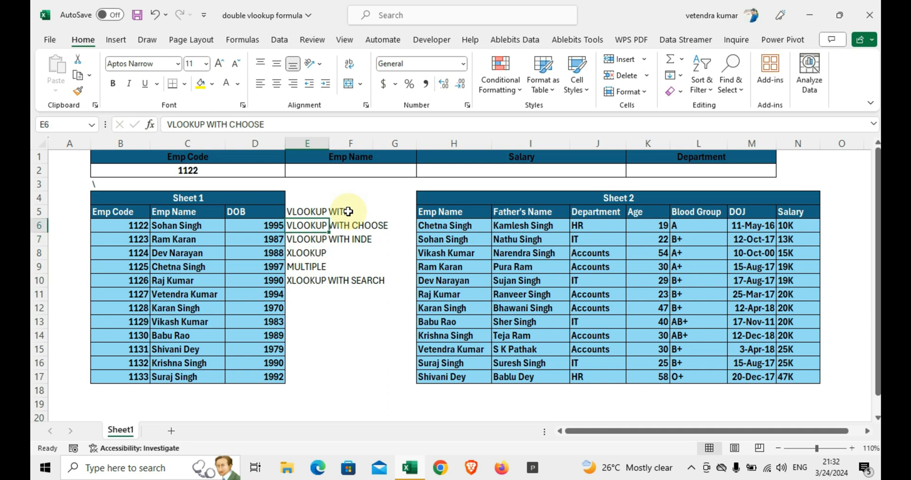
key("Up")
key("shift+Down")
key("shift+Down")
key("shift+Down")
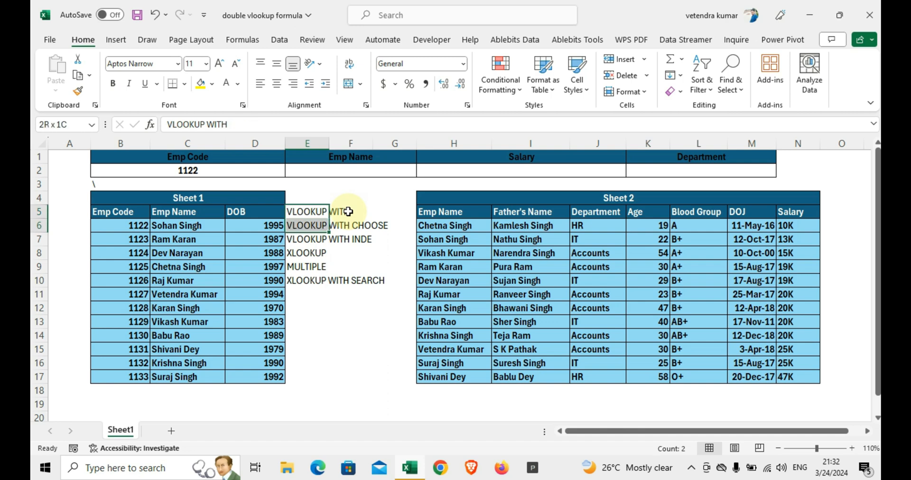
key("shift+Up")
key("Down")
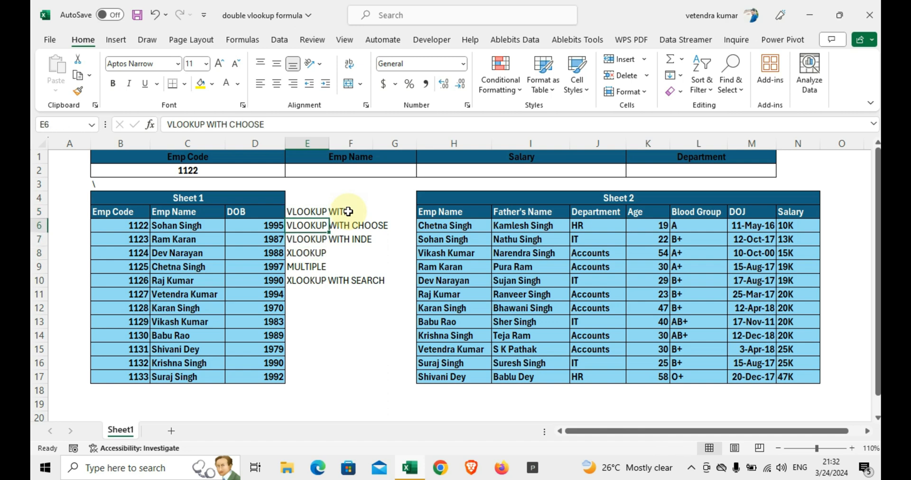
key("Down")
key("Down")
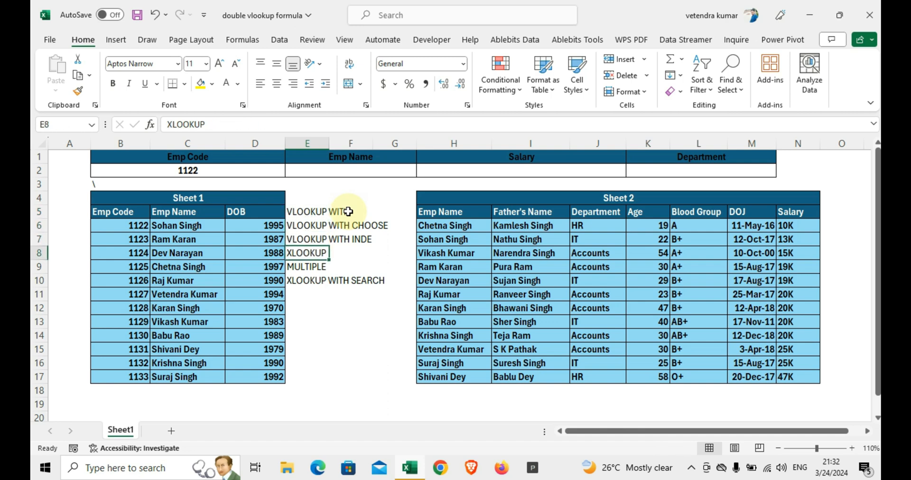
Step: Delete all the lookup method notes in E5:E10
key("Up")
key("Up")
key("Up")
key("shift+Down")
key("shift+Down")
key("shift+Down")
key("shift+Down")
key("shift+Down")
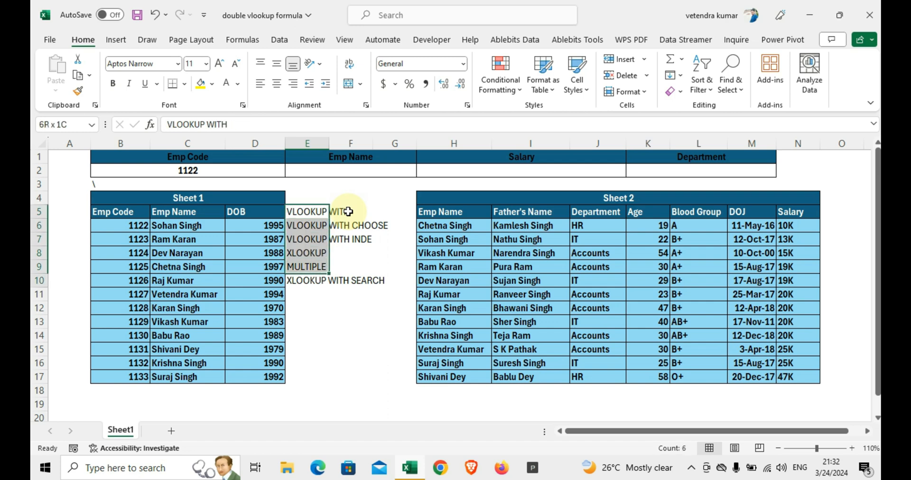
key("Delete")
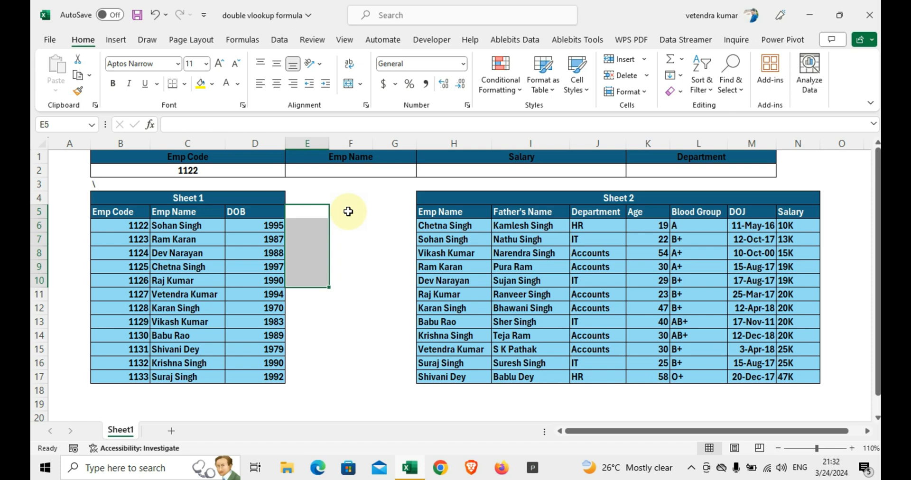
Step: Enter =VLOOKUP(B2,B5:D17,2,0) in the Emp Name result cell E2 to look up the employee code in the Sheet 1 table
mouse_move(512, 5)
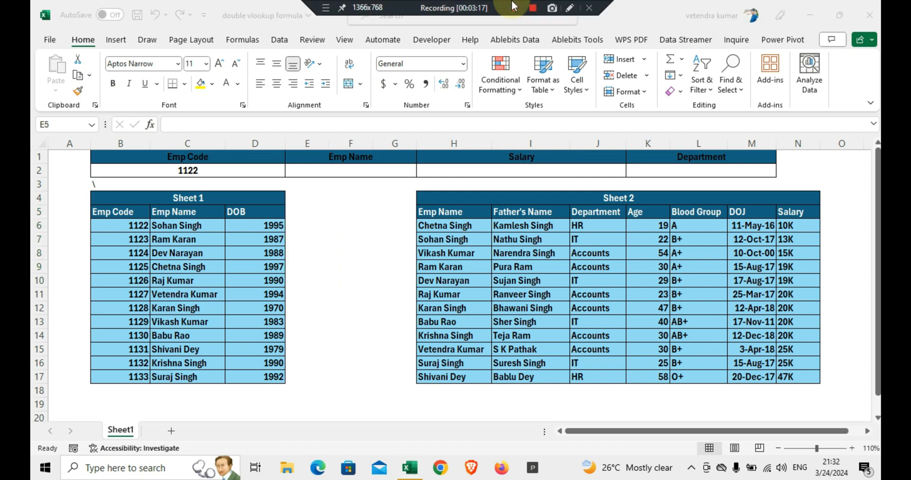
left_click(179, 212)
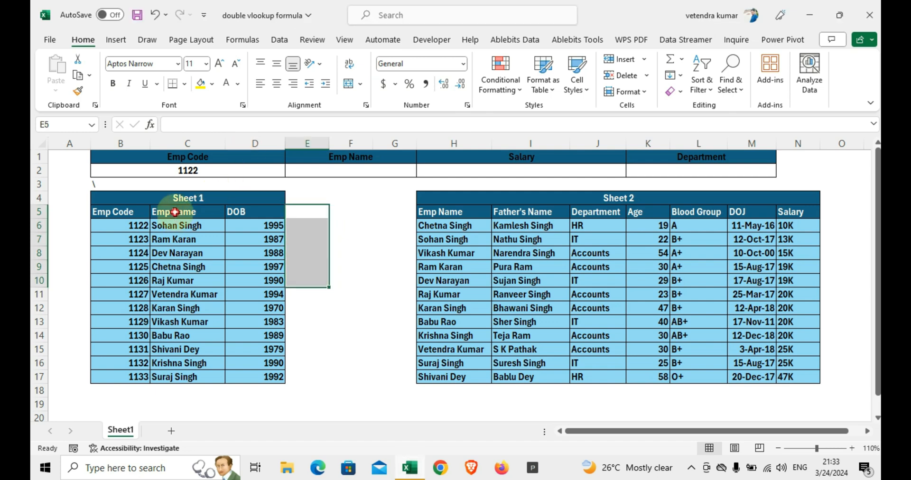
left_click(336, 161)
left_click(336, 171)
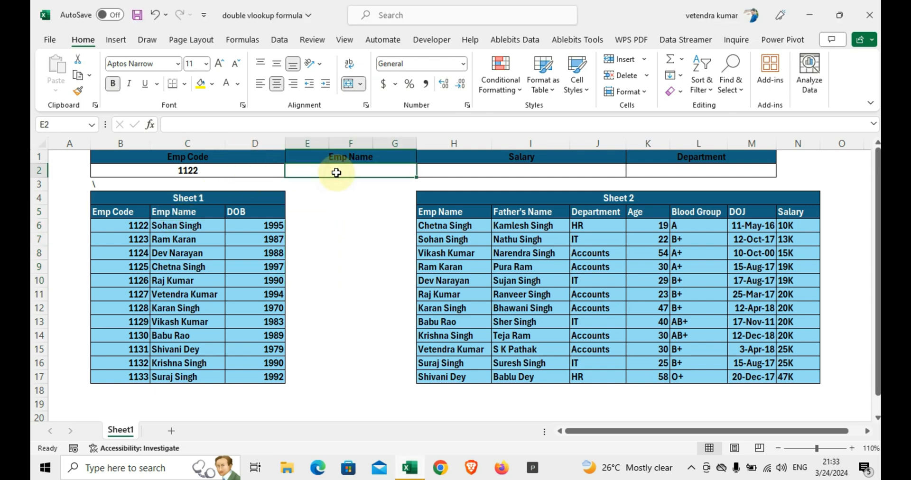
type("=VLOOKUP(")
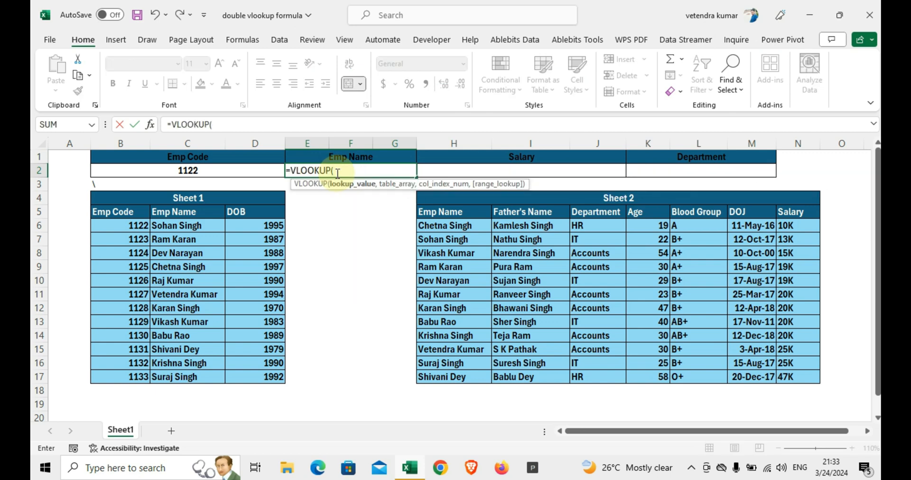
left_click(246, 170)
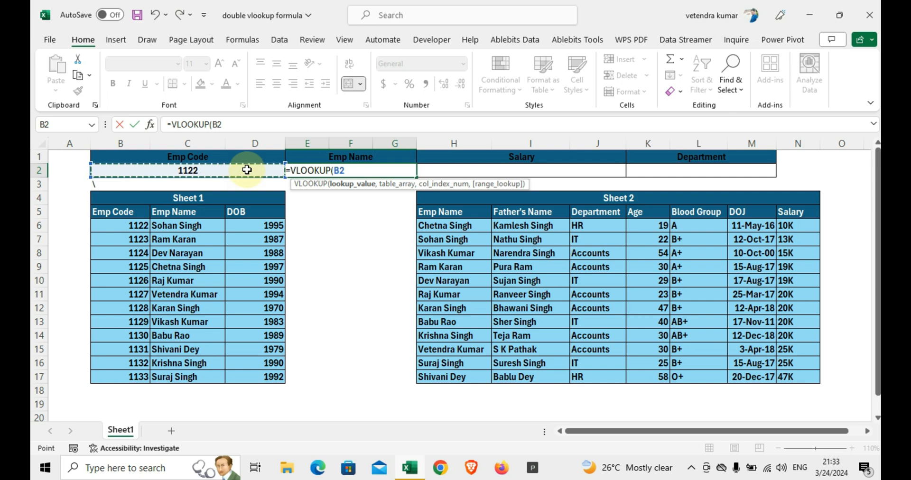
type(",")
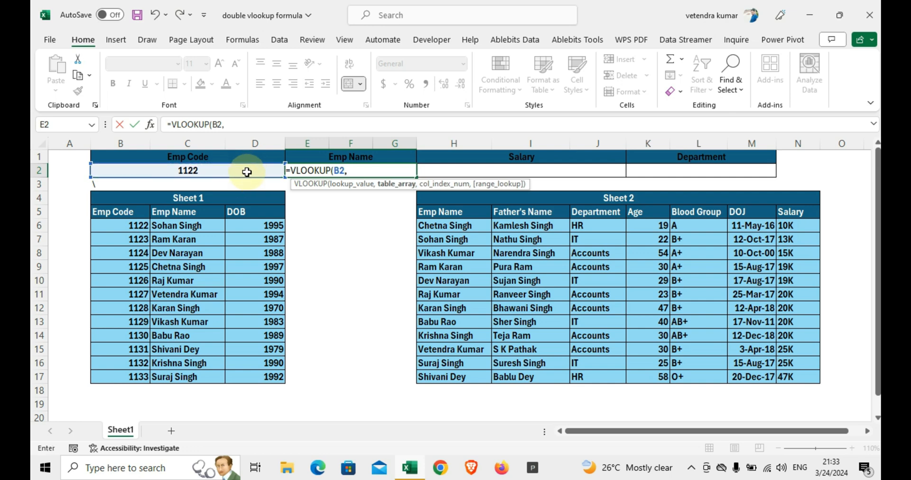
left_click_drag(119, 211, 241, 368)
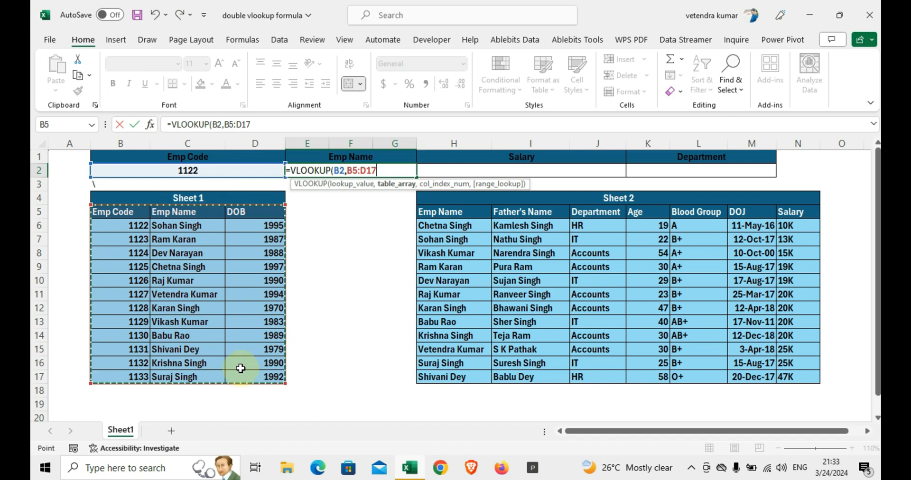
type(",")
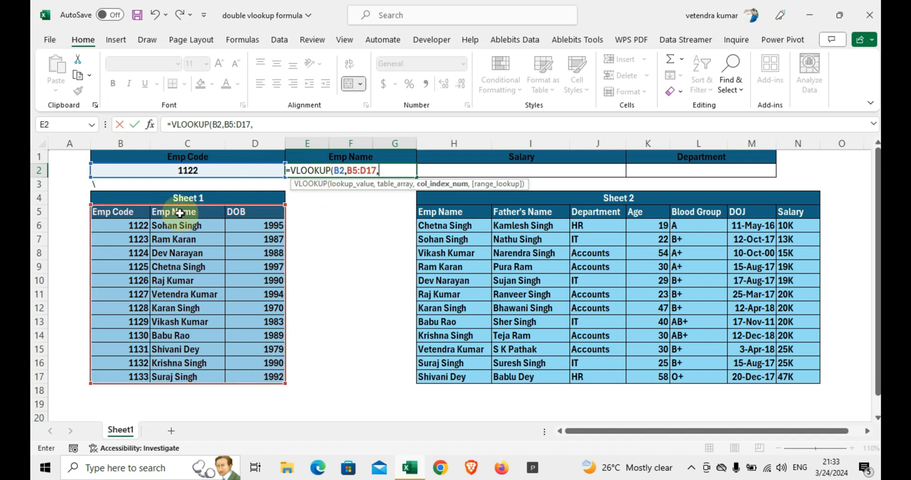
type("2,0)")
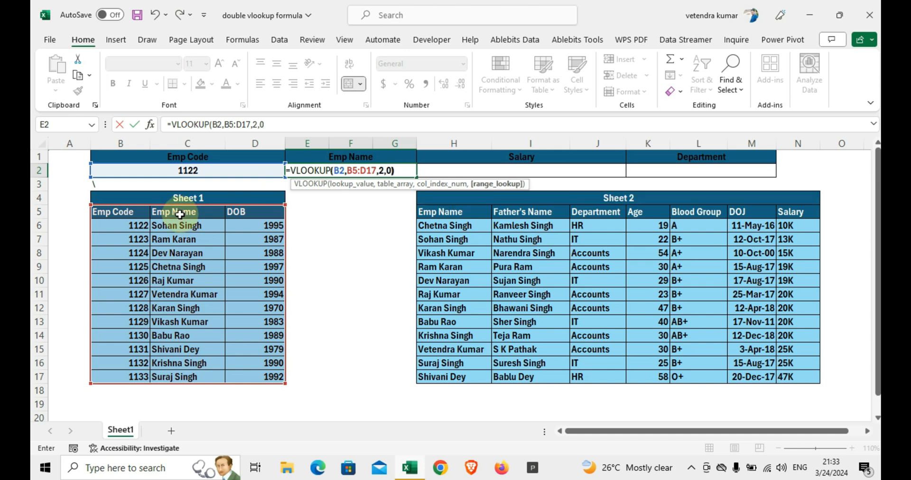
key("Return")
key("Up")
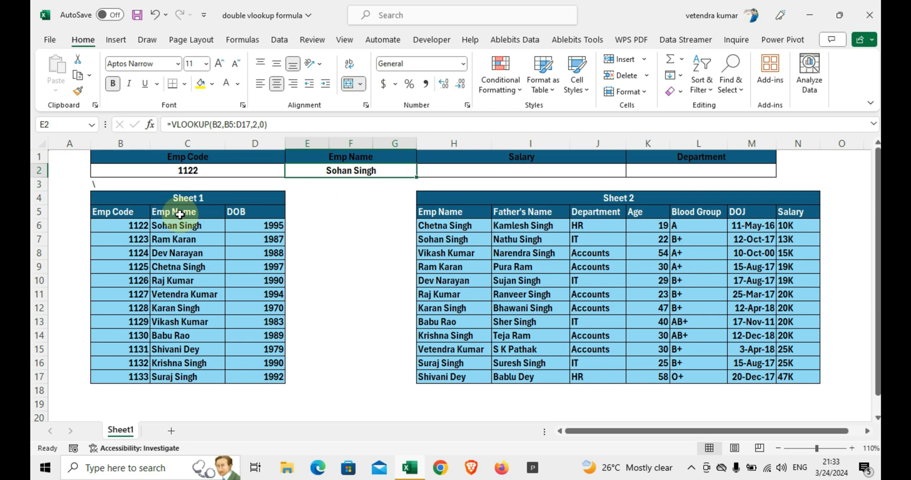
key("alt+h")
key("i")
key("r")
key("ctrl+z")
Step: Insert a blank row above the Emp Code, Emp Name, Salary and Department header row
key("Up")
key("alt")
key("i")
key("r")
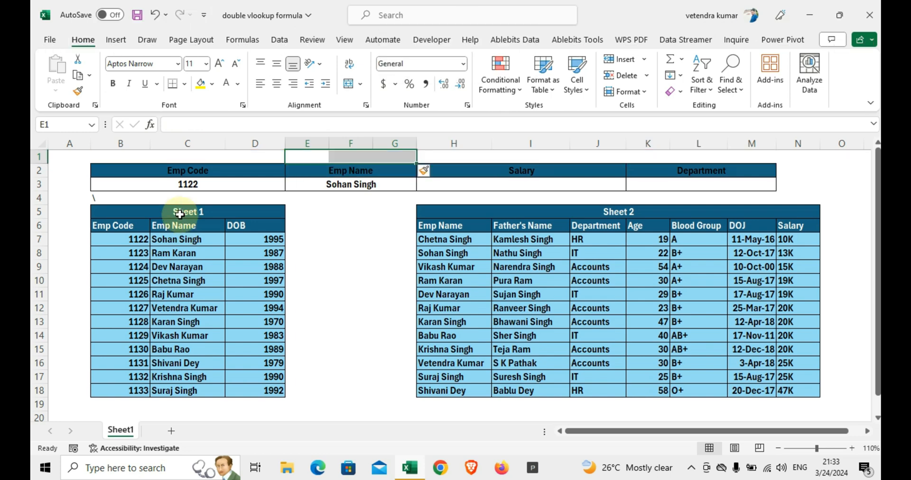
Step: Merge and center E1:G1 in the blank row and enter the title VLOOKUP WITH IFERROR
key("Up")
key("shift+Right")
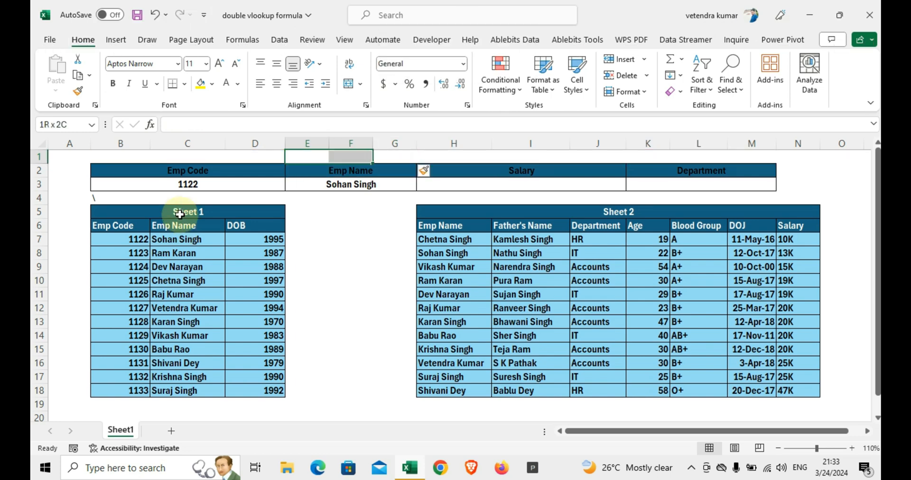
key("shift+Right")
key("alt+h")
type("mcVLOOKUP W")
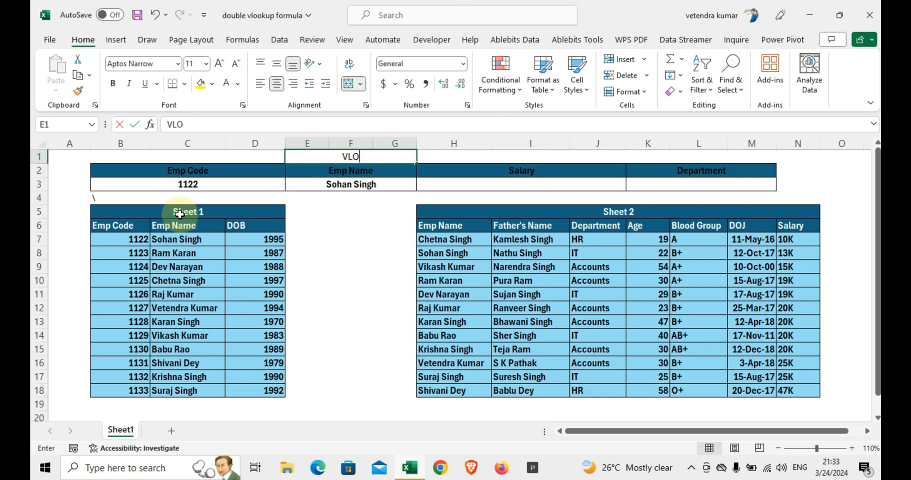
type("ITH IFR")
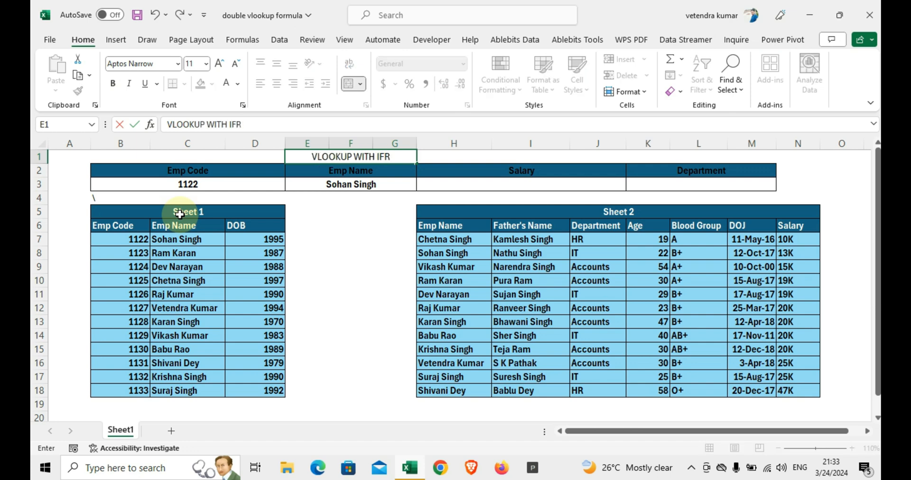
key("BackSpace")
type("ER")
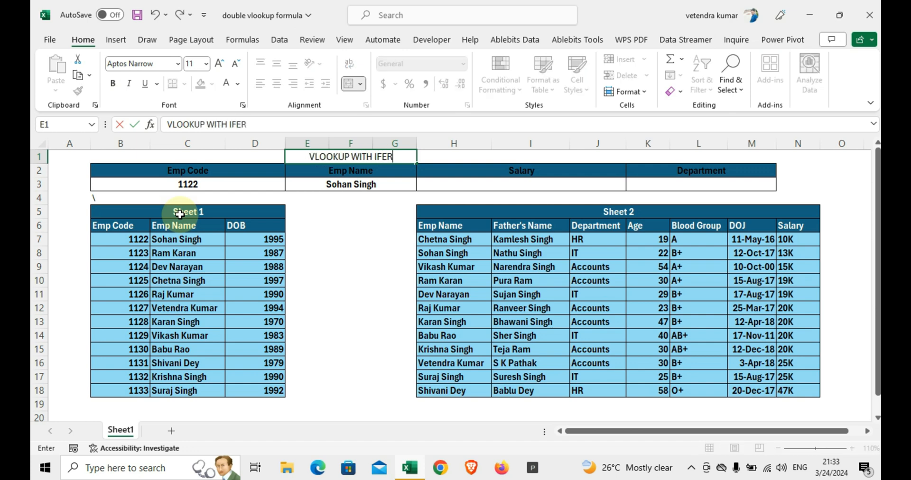
type("ROR")
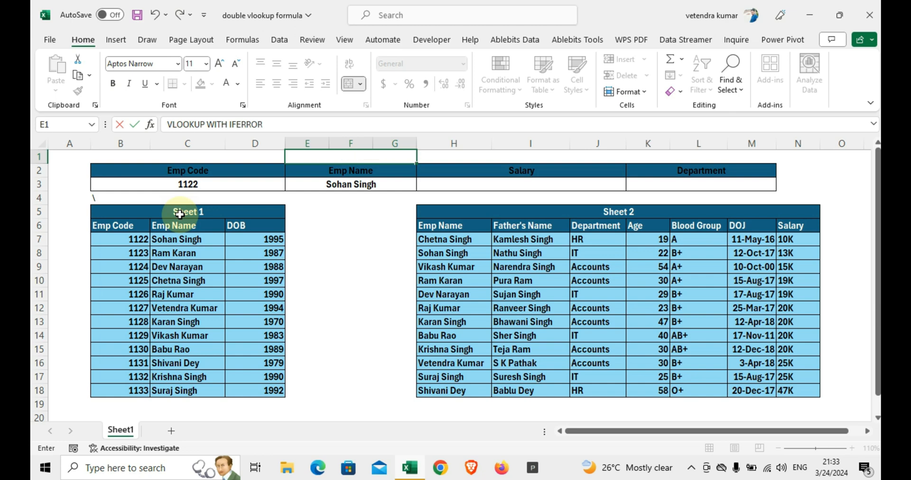
key("Return")
Step: Add DOULBE at the start of the title in E1 so it reads DOULBE VLOOKUP WITH IFERROR
key("Up")
key("F2")
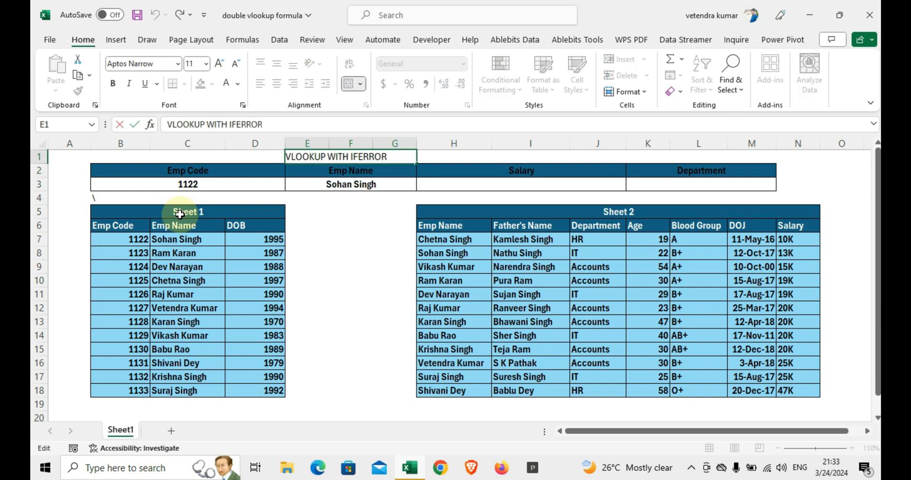
key("Home")
type("DOULBE")
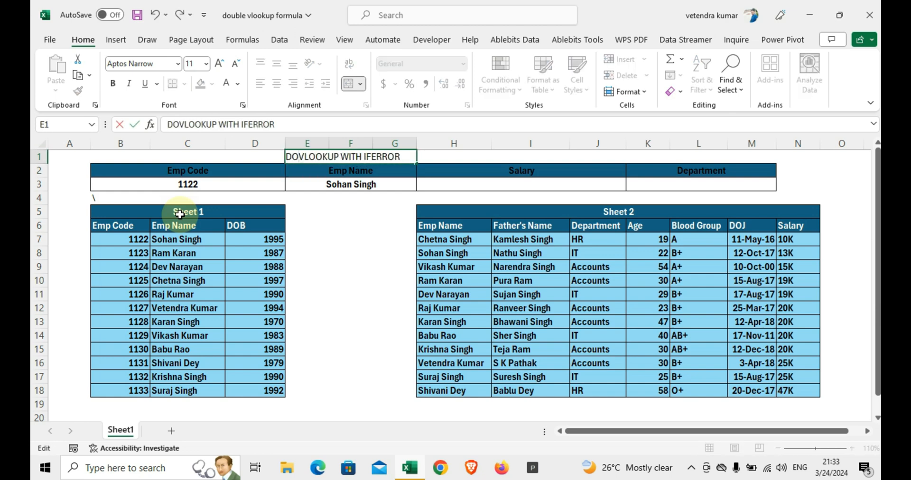
key("Return")
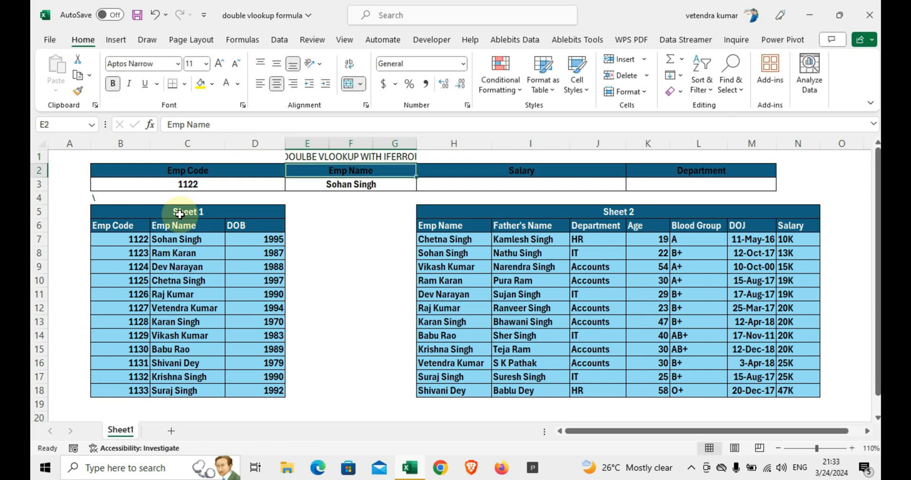
Step: Widen the title's merged and centered area by one column to E1:H1
key("Up")
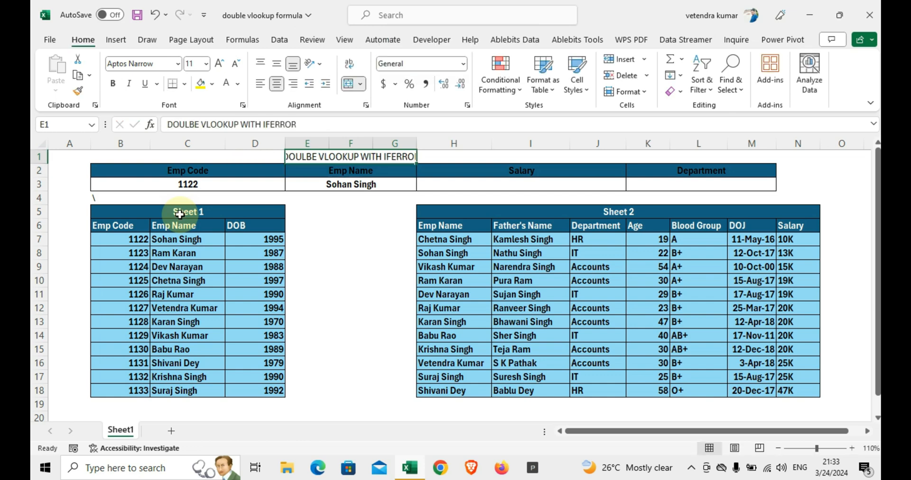
key("shift+Right")
key("alt+h")
key("m")
key("c")
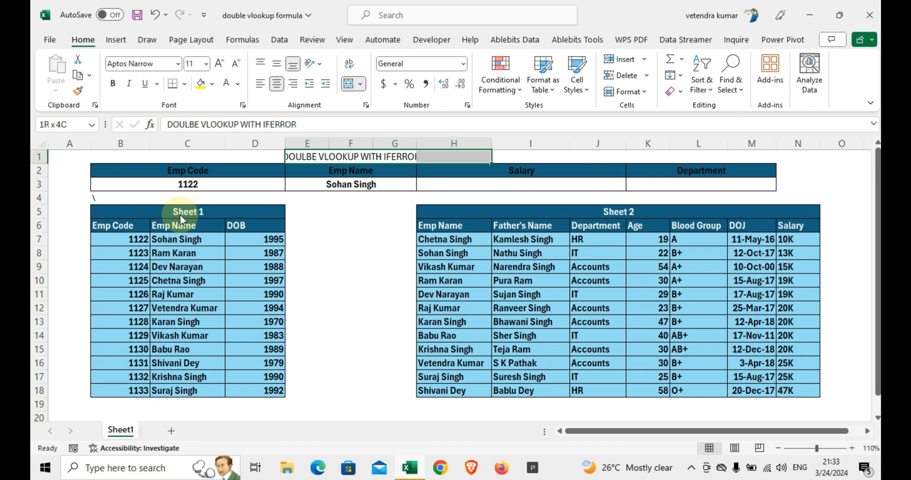
key("alt+h")
key("m")
key("c")
key("Down")
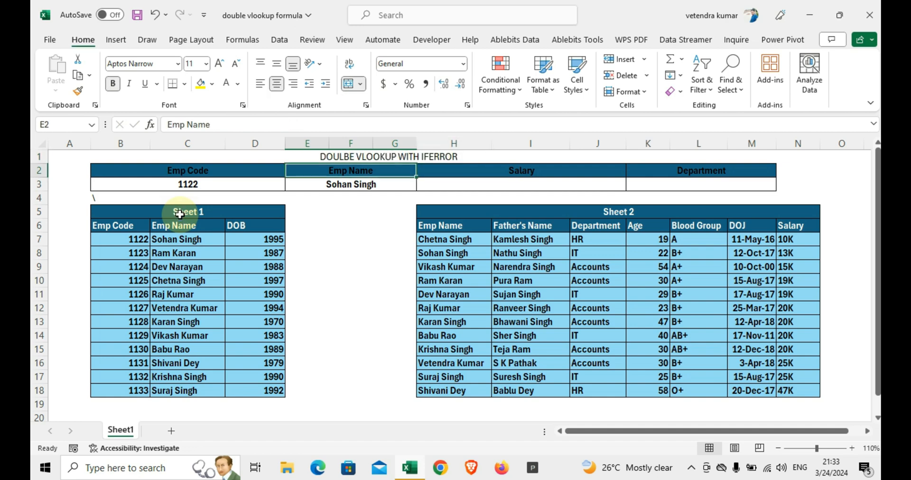
Step: Review the Emp Code, Emp Name, Salary and Department cells in row 3, including the name lookup formula
key("Down")
key("Right")
key("Right")
key("Left")
key("Right")
key("Left")
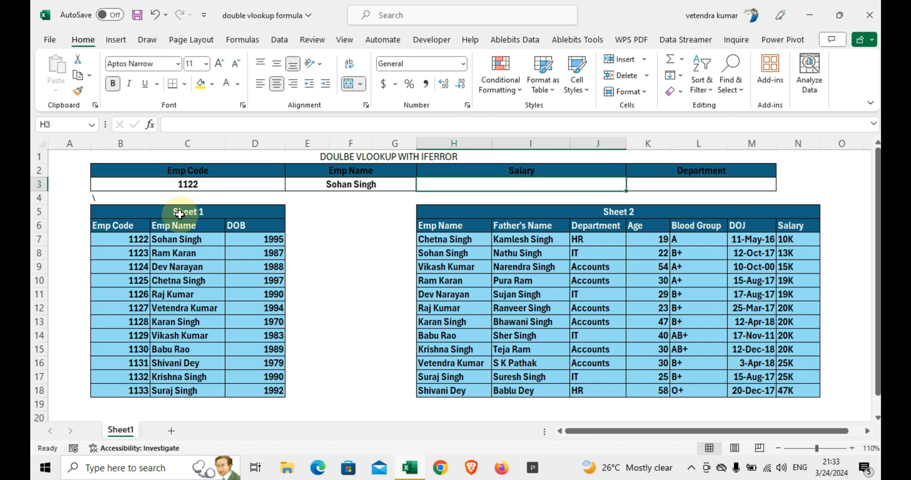
key("Left")
key("Right")
key("Left")
key("Left")
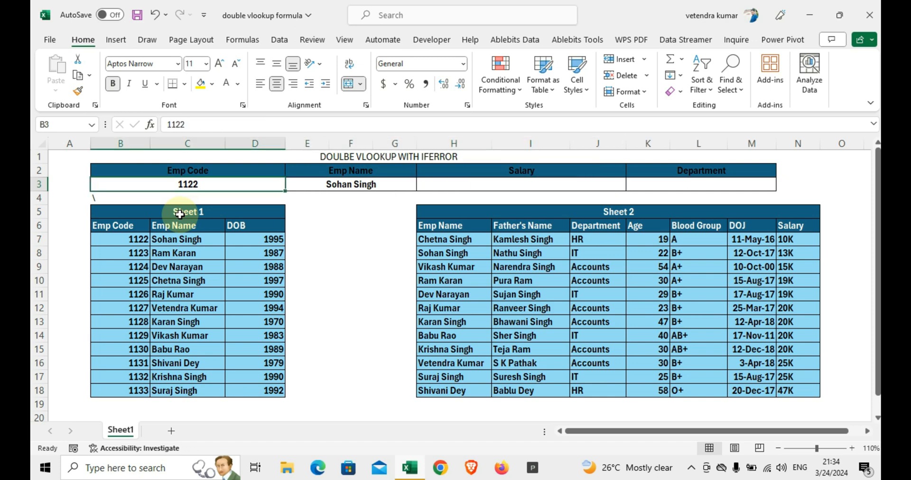
key("Right")
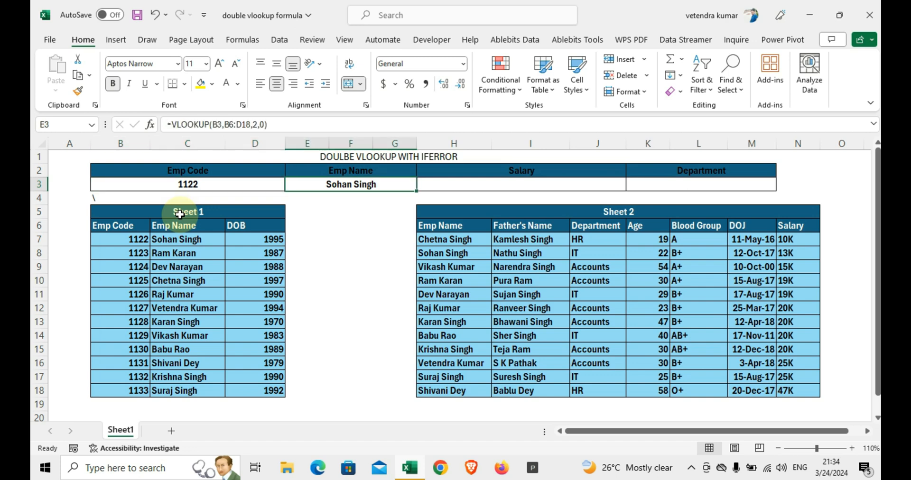
key("Right")
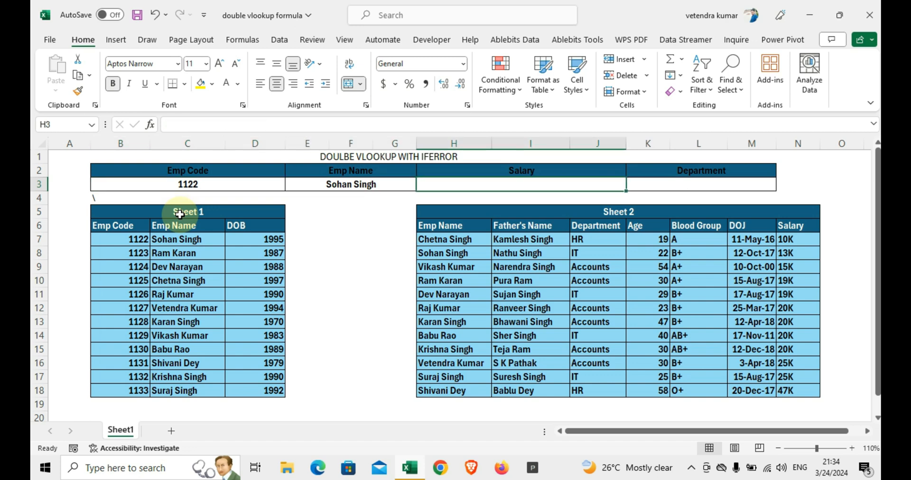
key("Left")
Step: Start a VLOOKUP formula in the Salary result cell H3
key("Right")
type("=VLOO")
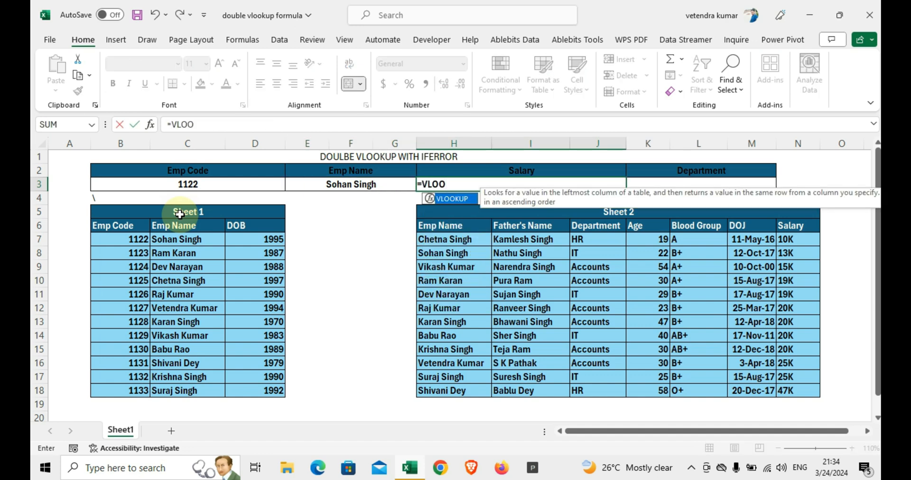
key("Tab")
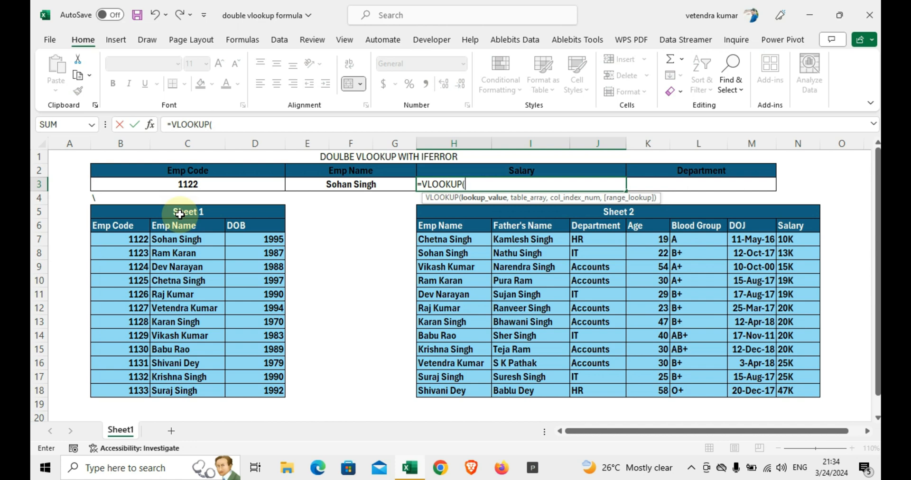
key("Left")
key("Left")
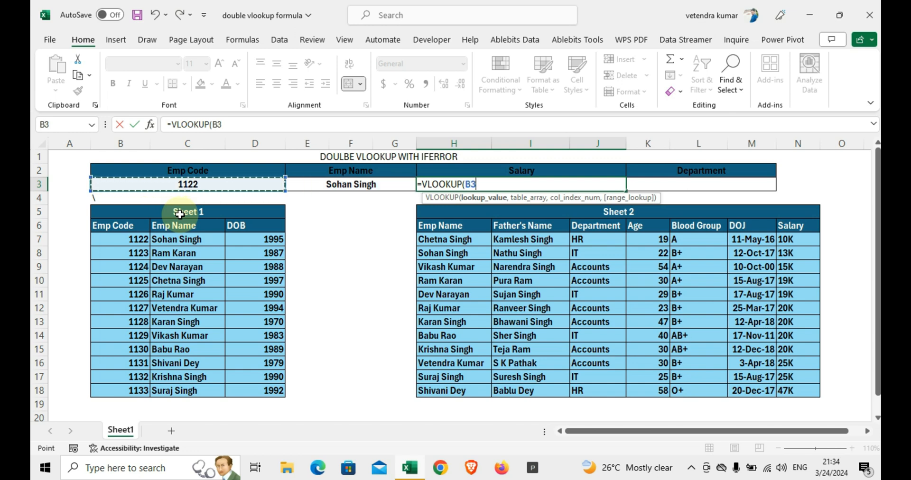
type(",")
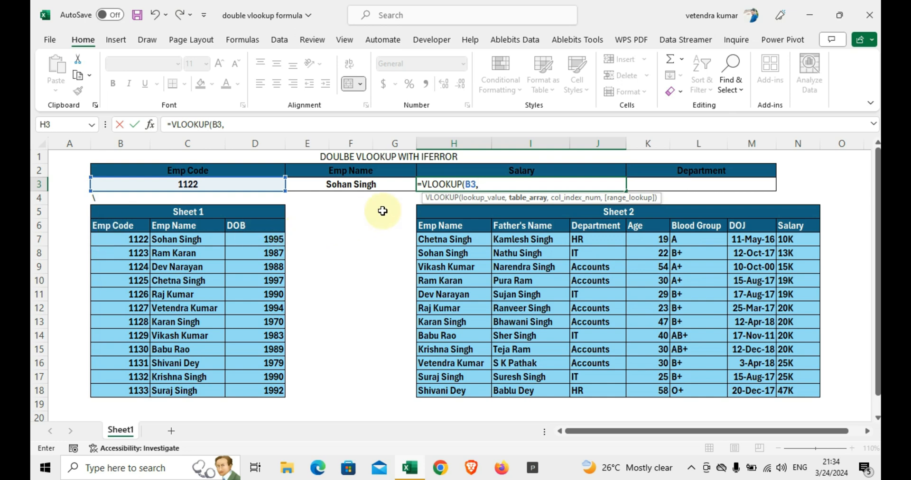
key("BackSpace")
key("BackSpace")
key("BackSpace")
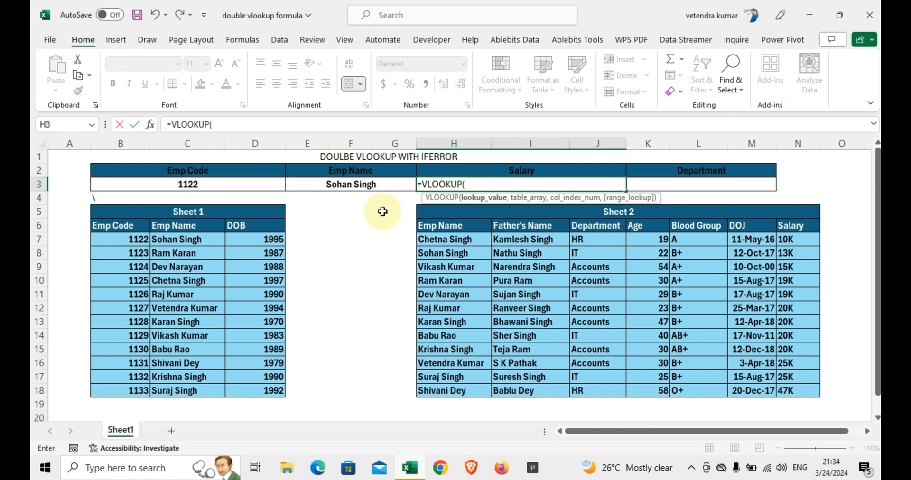
type("VLOO")
key("BackSpace")
key("BackSpace")
key("BackSpace")
key("BackSpace")
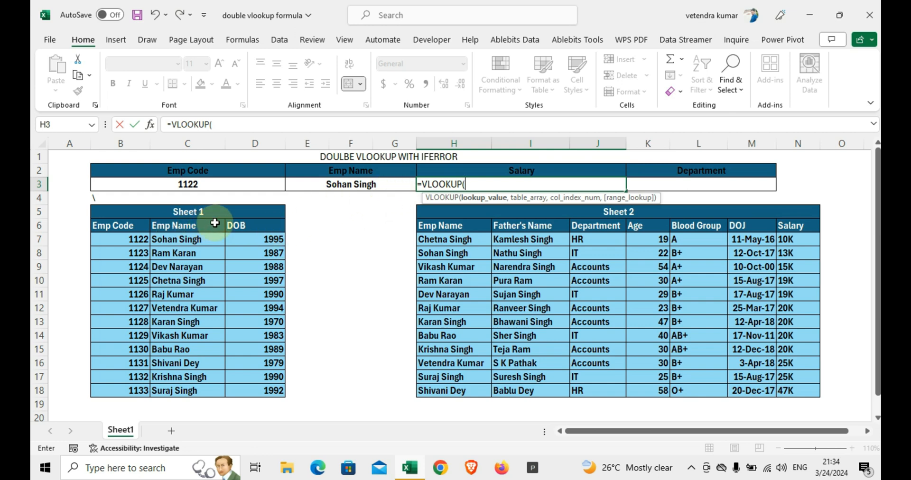
Step: Complete the VLOOKUP in H3 with lookup value B3, table B6:D18, column 2 and exact match 0
left_click(183, 181)
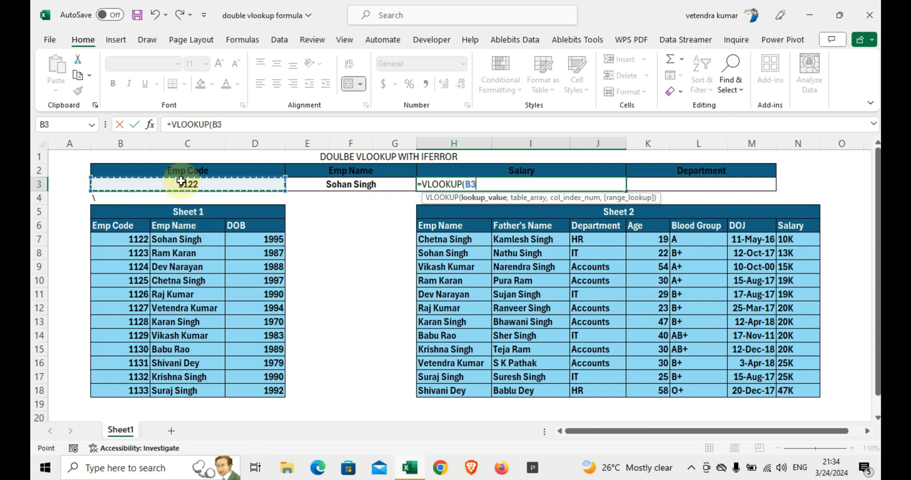
type(",")
left_click_drag(122, 226, 256, 389)
type(",")
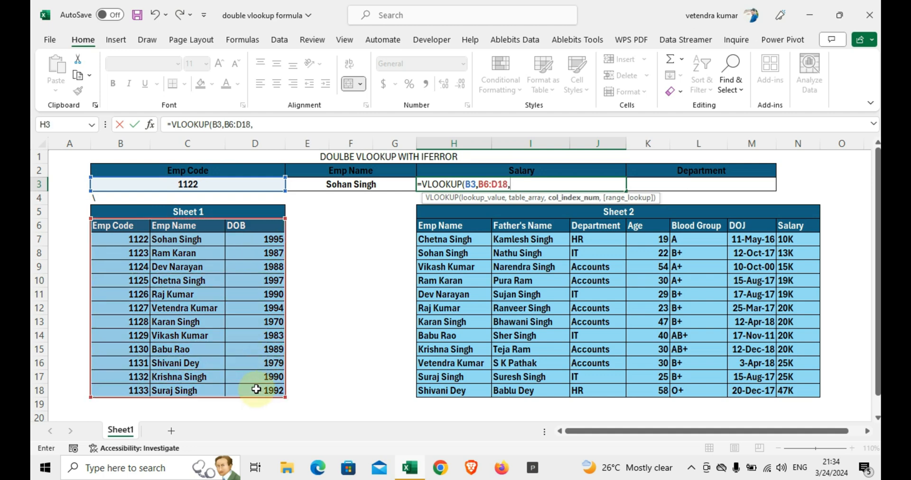
type("2,0)")
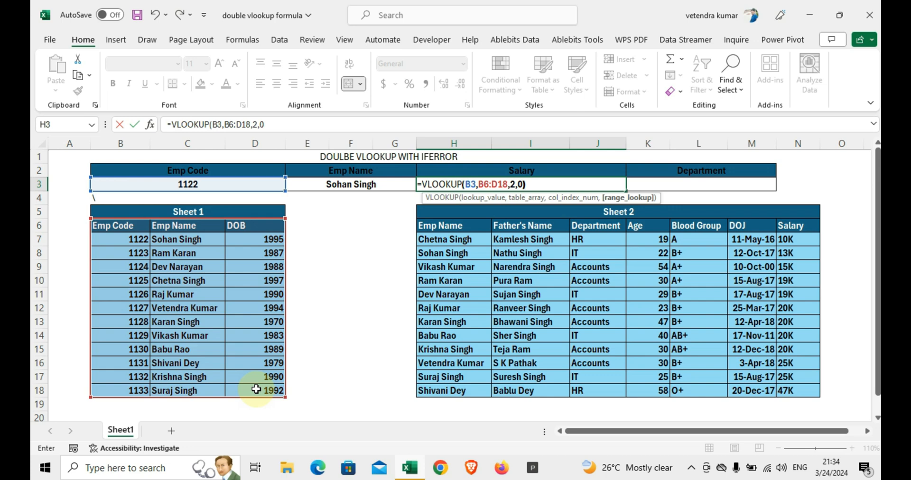
key("Return")
key("Down")
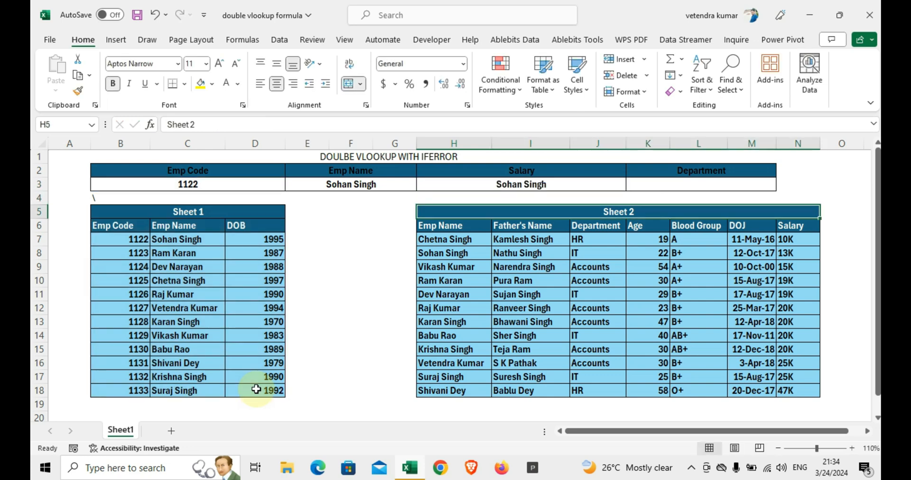
Step: Nest the existing H3 lookup inside an outer VLOOKUP as its lookup value
key("Up")
key("Up")
key("F2")
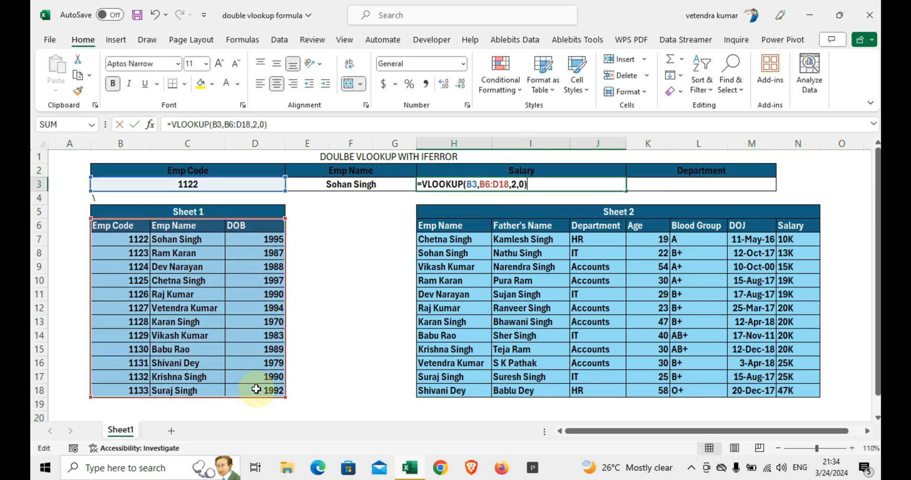
key("Left")
key("Left")
key("Left")
key("Left")
key("Left")
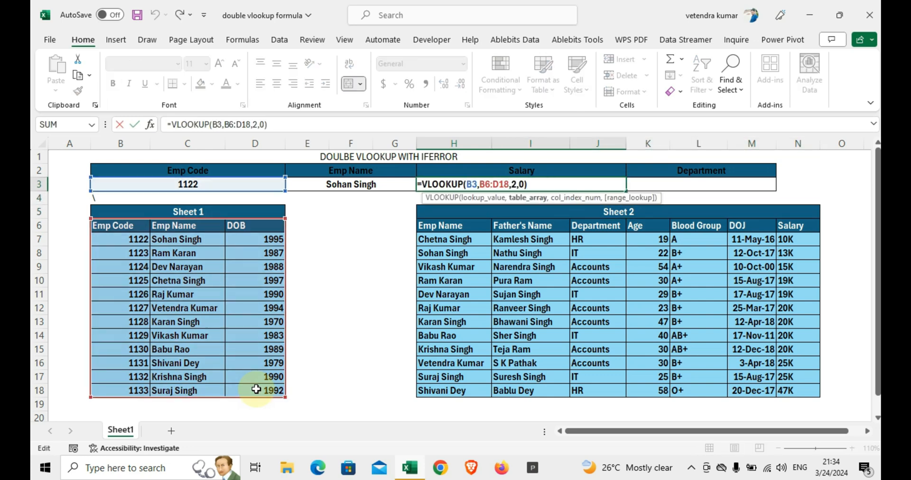
key("Left")
key("Left")
key("Left")
key("Left")
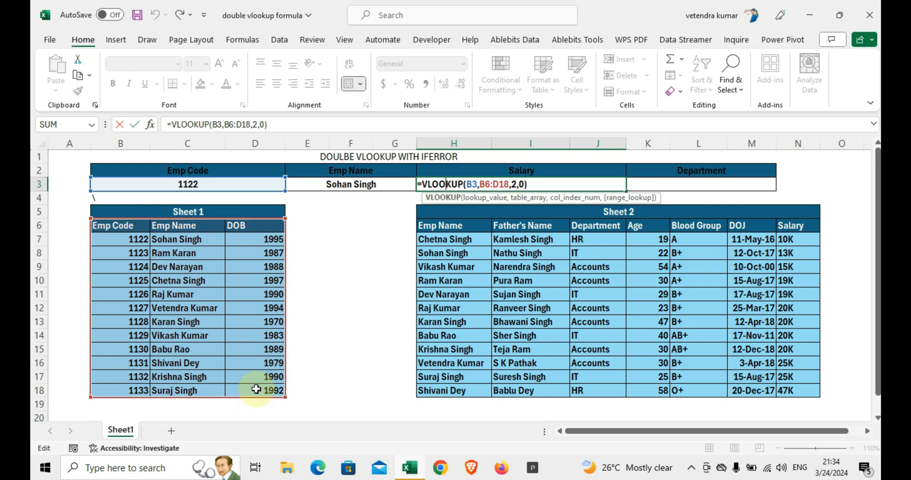
key("Left")
key("Left")
key("Left")
type("VLL")
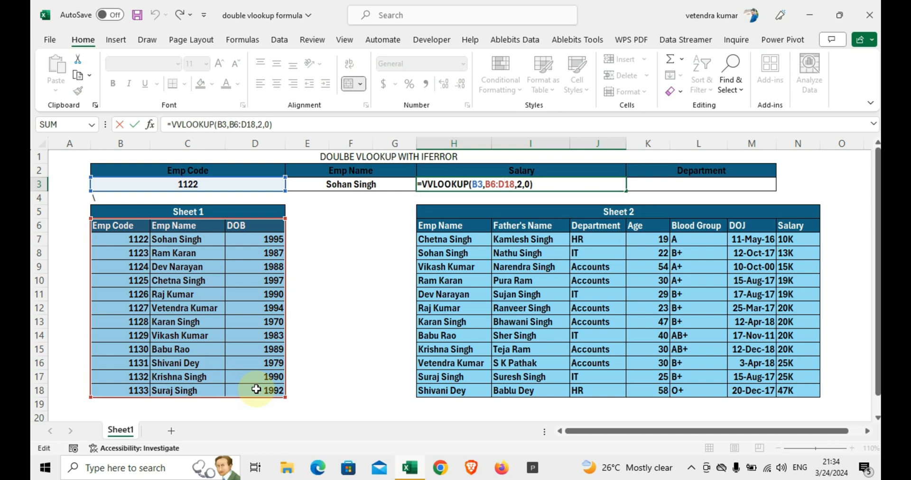
key("BackSpace")
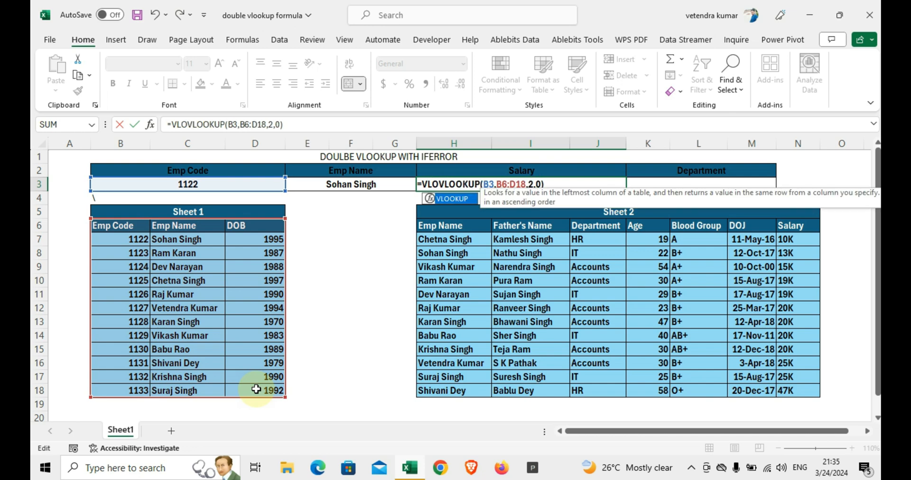
key("Tab")
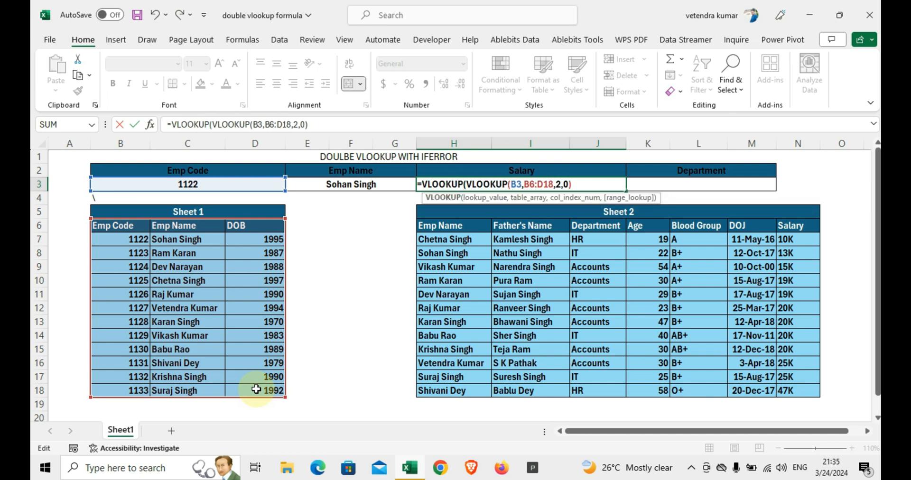
key("Return")
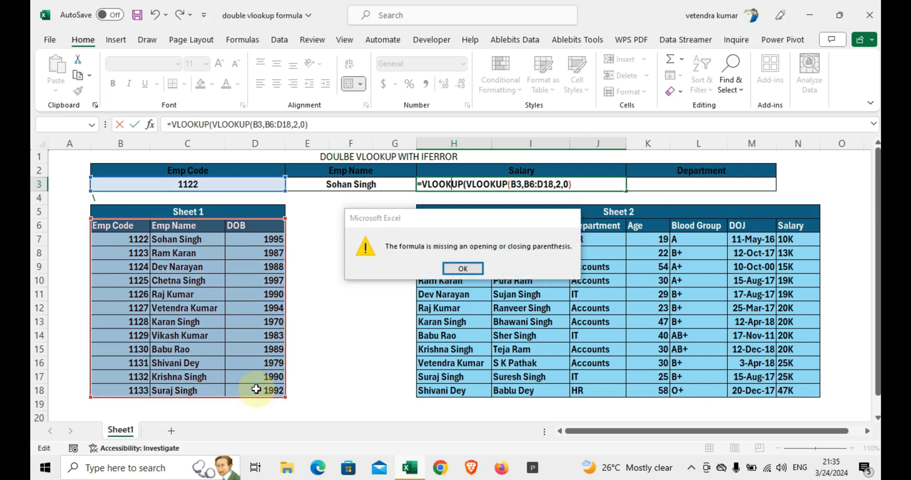
key("Return")
key("Right")
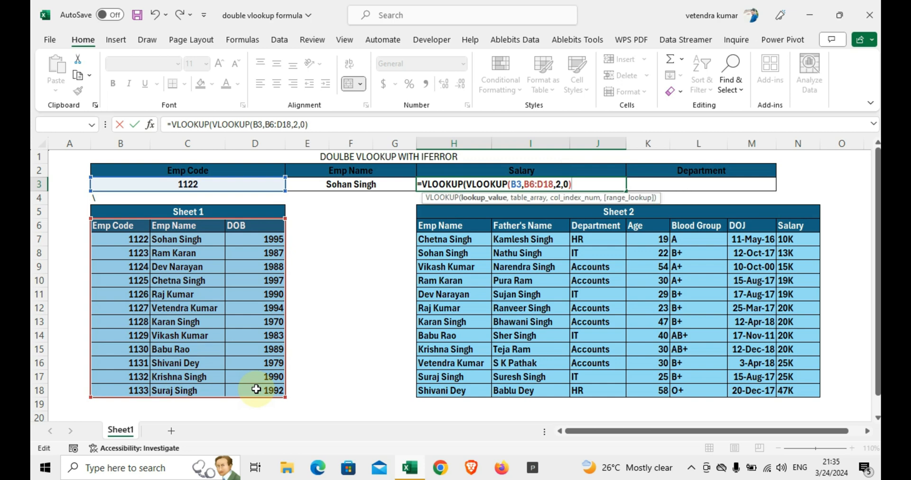
Step: Complete the outer VLOOKUP in H3 with table H6:N18, column index 7 and exact match 0
key("F2")
type(",")
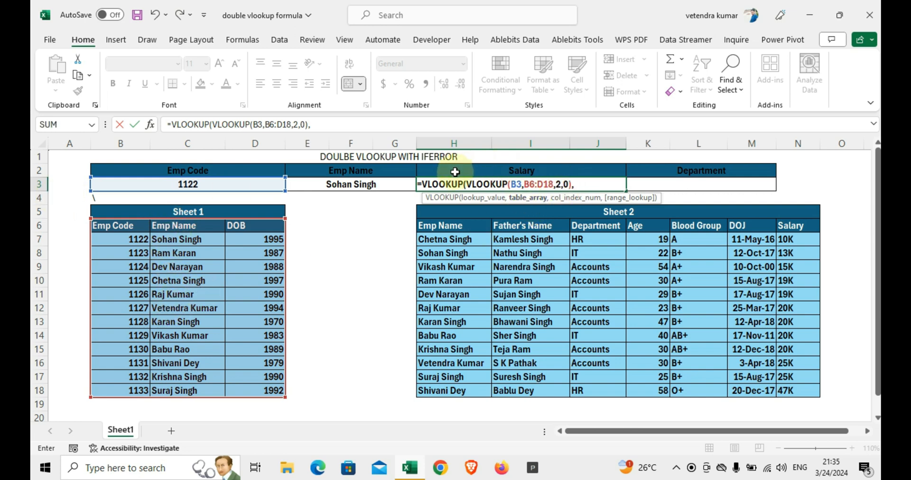
left_click_drag(441, 226, 786, 389)
type(",")
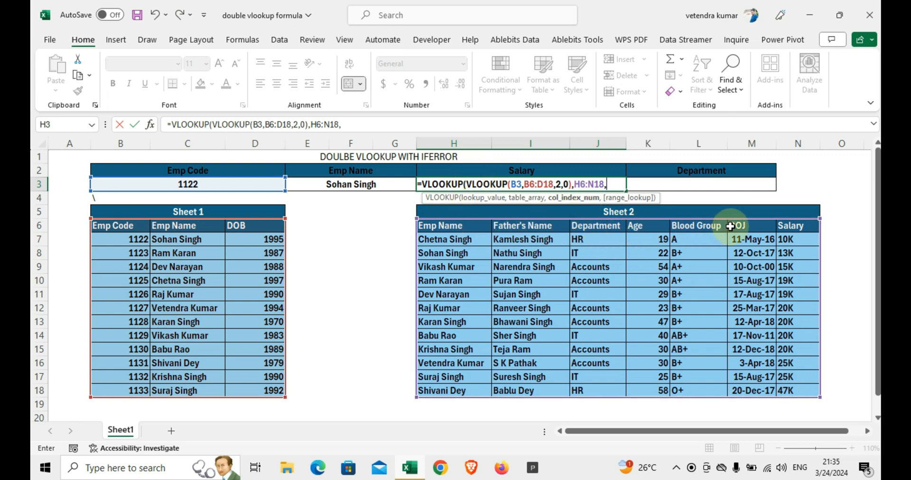
type("7")
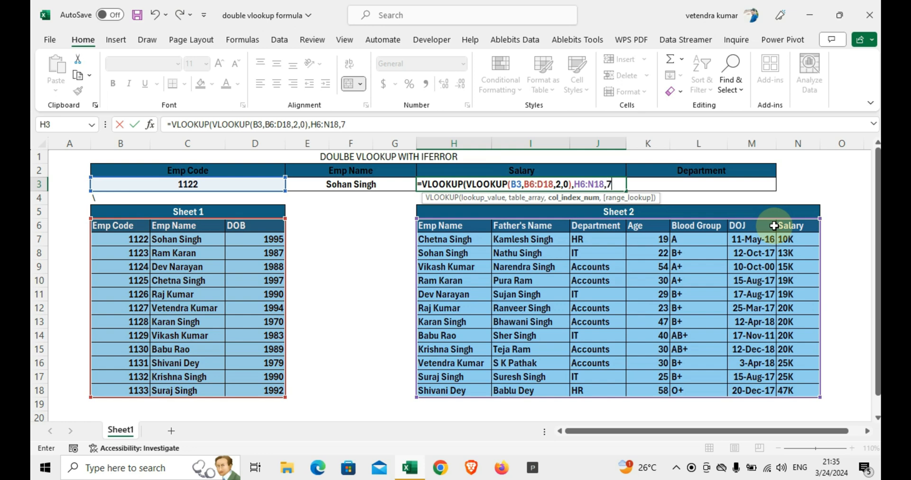
type(",0)")
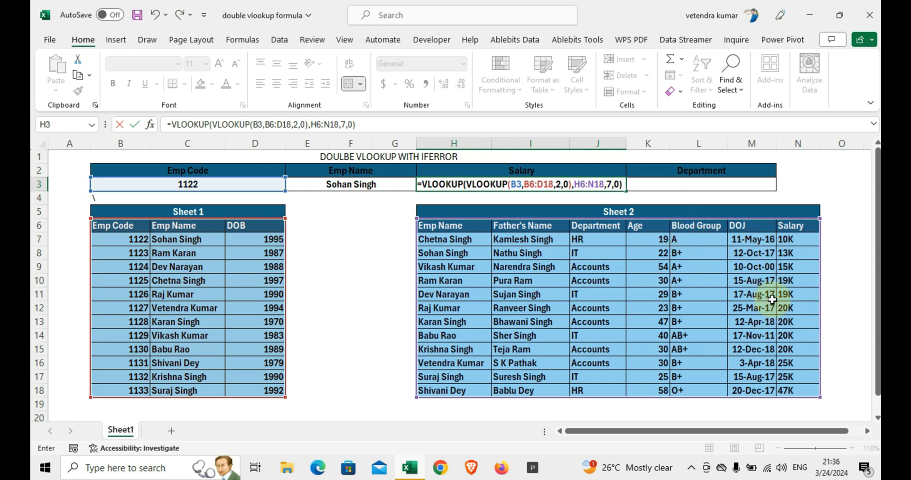
key("Return")
key("Up")
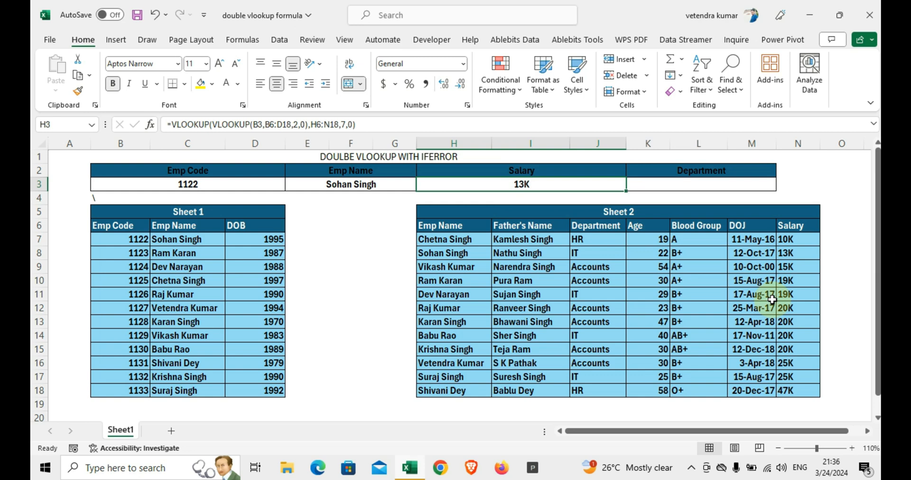
Step: Check the Salary result in H3 against the matching employee's row in the Sheet 2 table
key("Left")
key("Down")
key("Down")
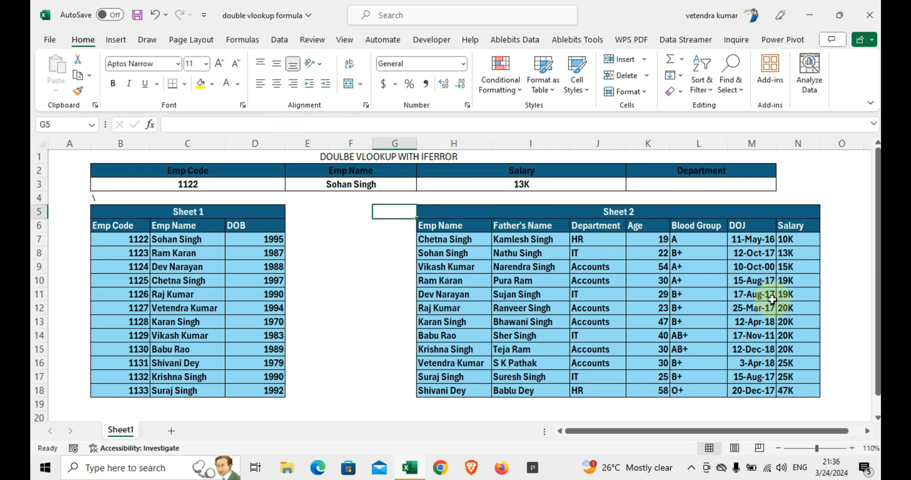
key("Right")
key("Down")
key("Down")
key("Down")
key("Right")
key("Right")
key("Right")
key("Right")
key("Right")
key("Right")
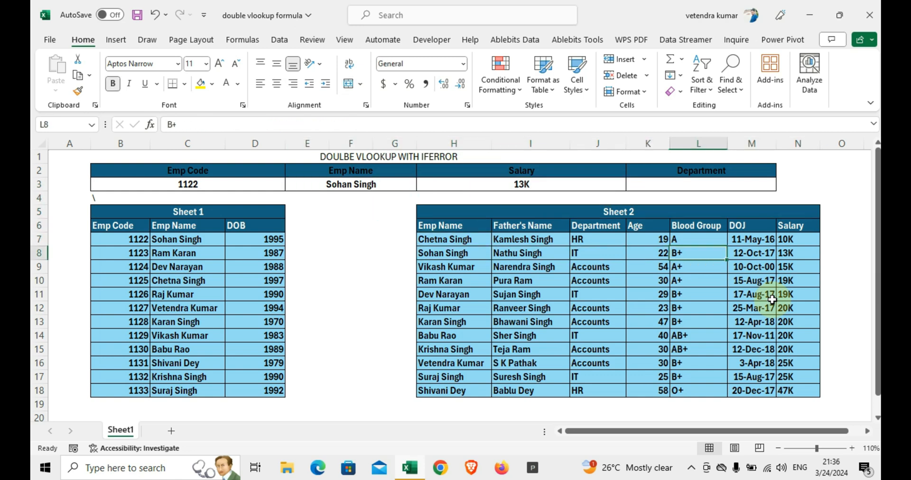
Step: Set the Emp Code in B3 to that of the fourth employee in Sheet 1 and select the matching Sheet 2 row, H7:N7
key("Left")
key("Left")
key("Left")
key("Left")
key("Left")
key("Left")
key("Left")
key("Left")
key("Left")
key("Left")
key("Left")
key("Left")
key("Up")
key("Up")
key("Up")
key("Up")
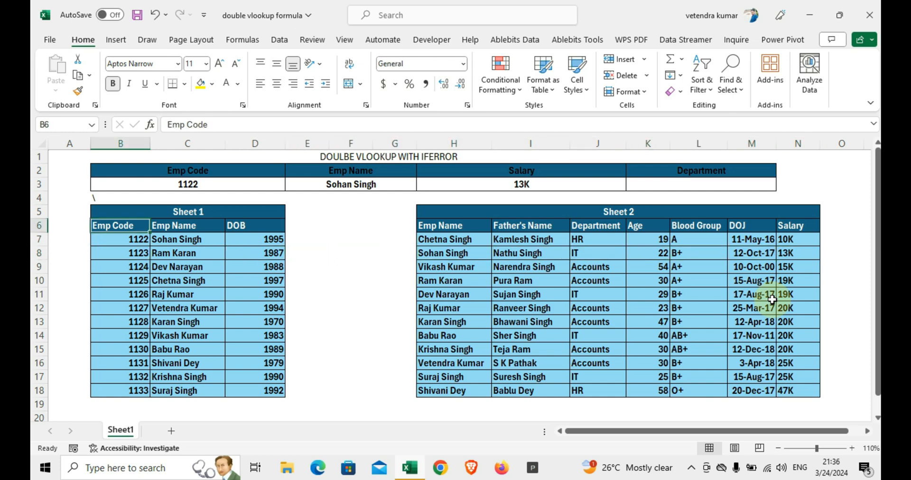
key("Up")
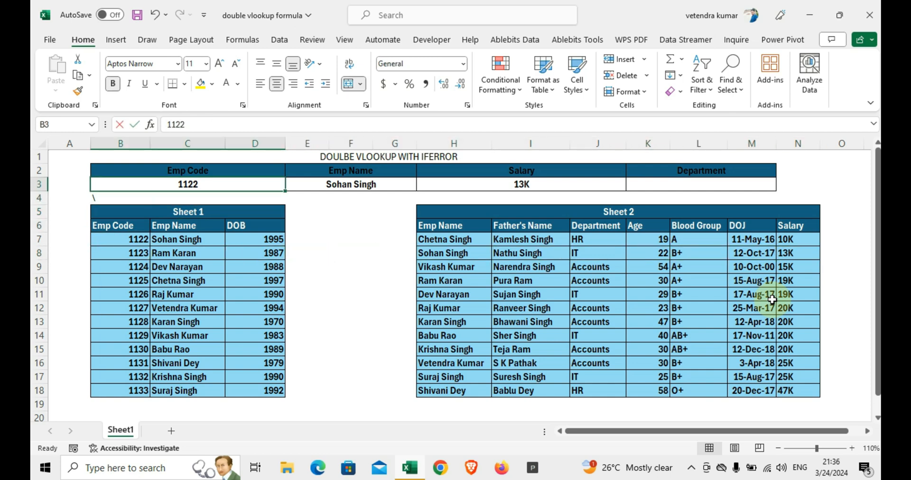
type("1125")
key("Return")
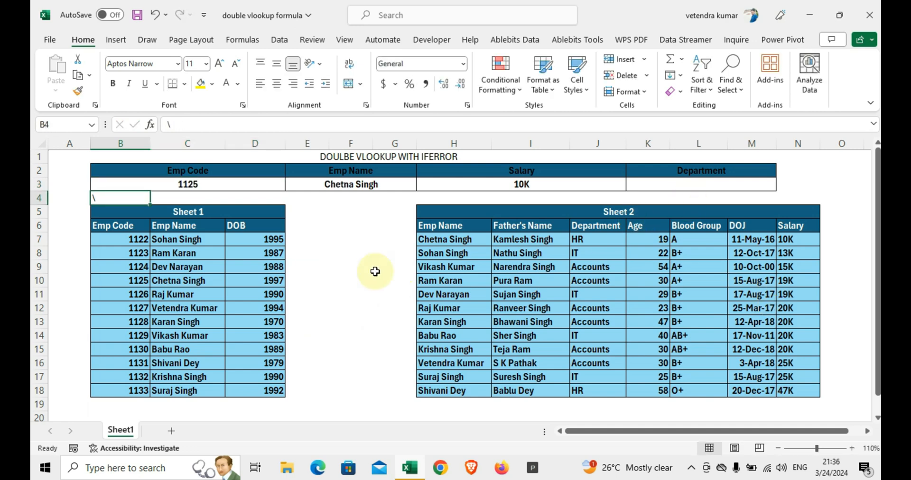
left_click_drag(438, 239, 789, 238)
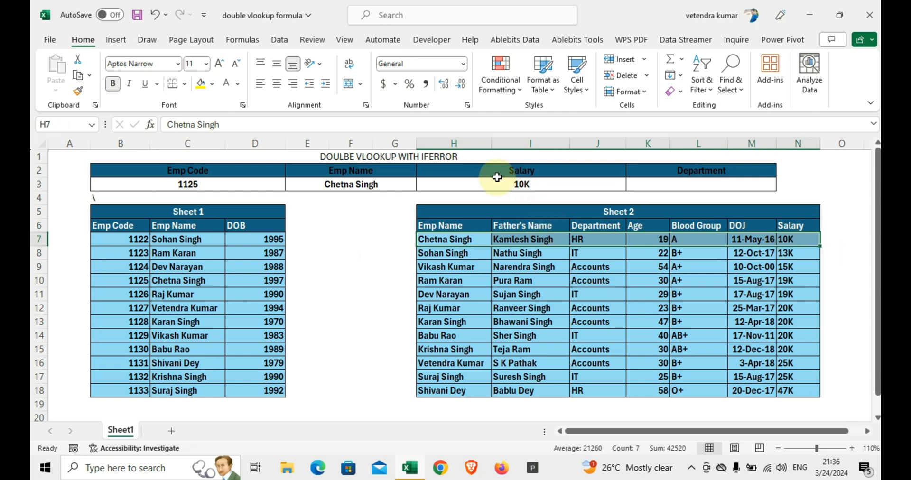
Step: Set the Emp Code in B3 to 1110, a code missing from the Sheet 1 table
left_click(163, 183)
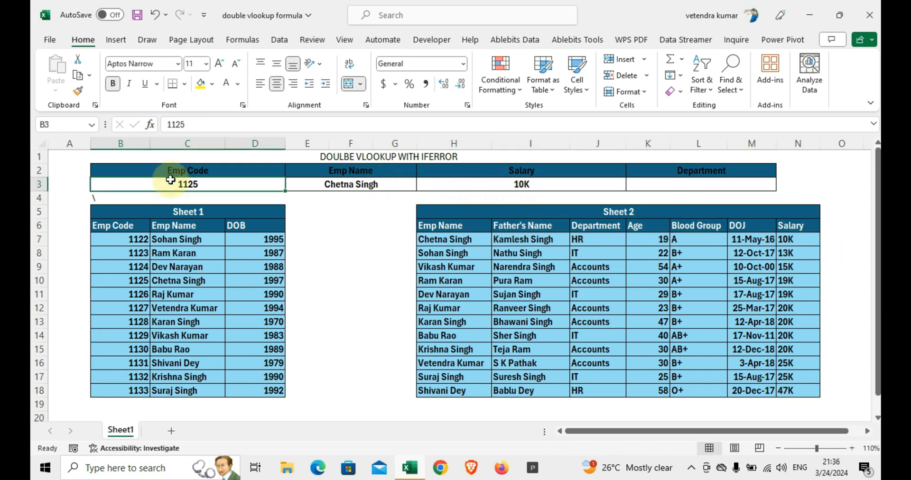
type("11")
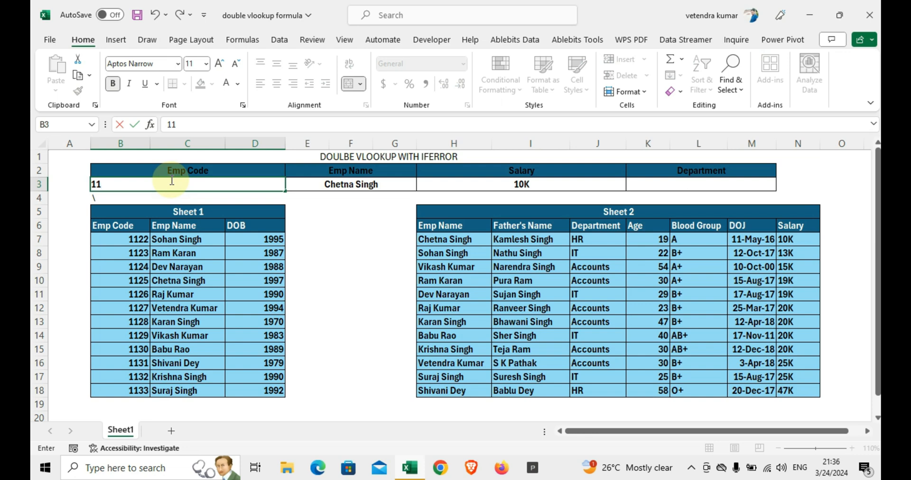
type("10")
key("Return")
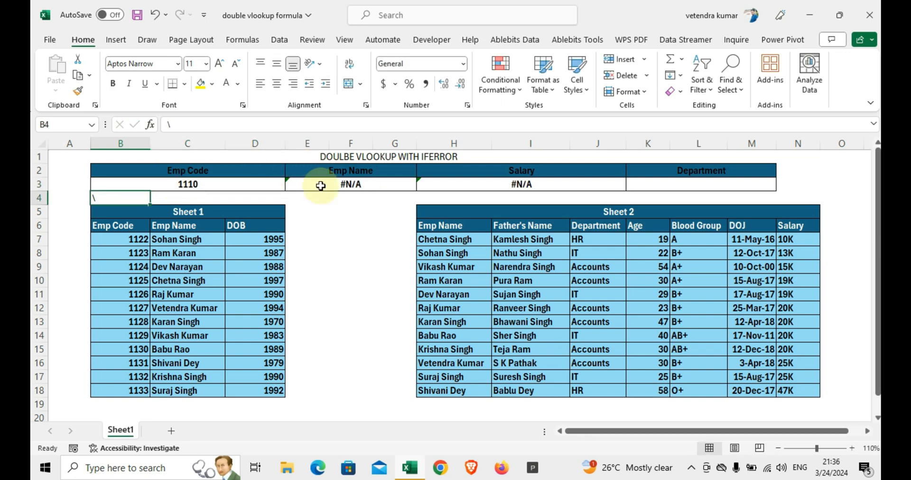
Step: Wrap the Emp Name formula in E3 in IFERROR with "NOT FOUND" as the error value
left_click(317, 188)
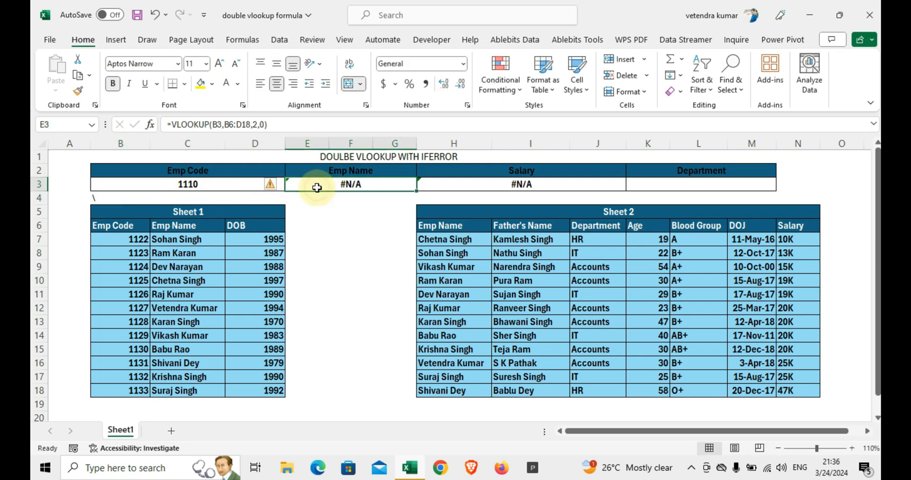
double_click(317, 187)
left_click(318, 185)
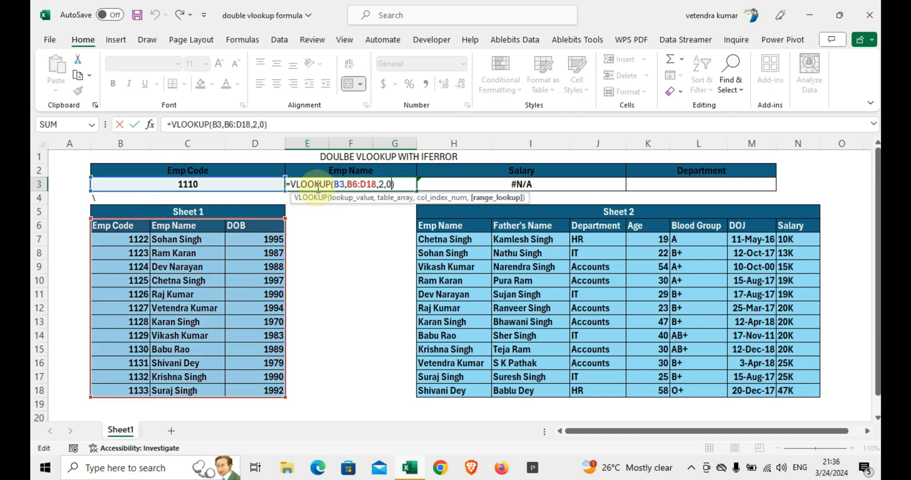
key("Home")
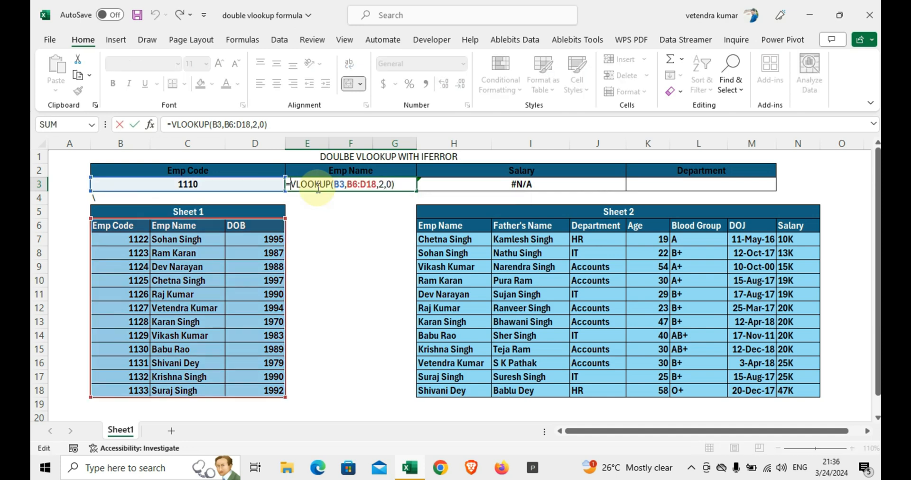
type("IFERRO")
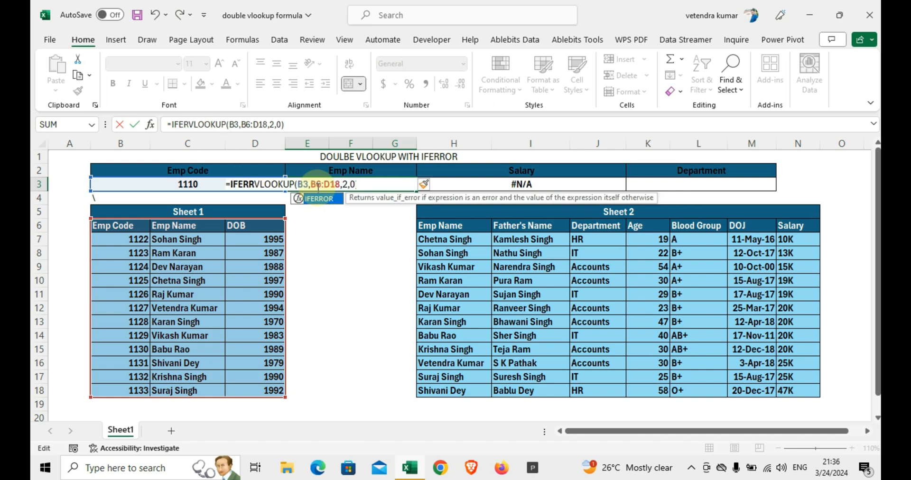
type("R(")
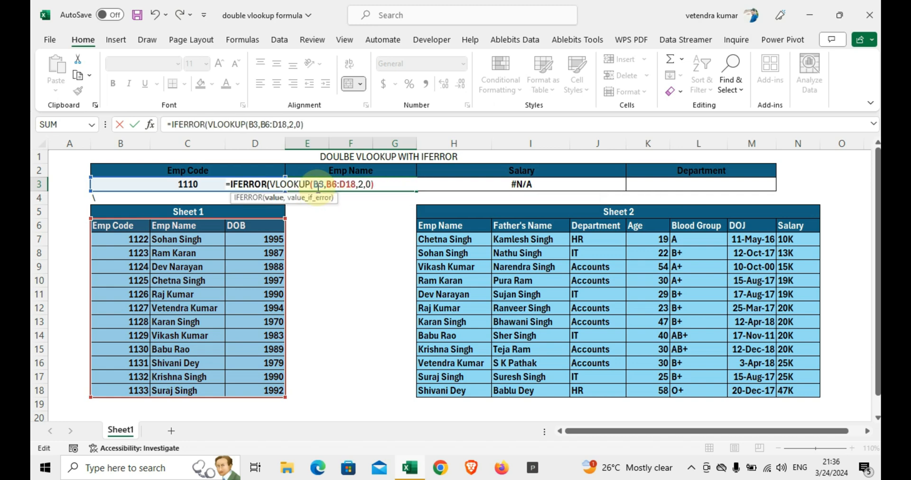
key("Right")
key("Right")
key("Right")
key("Right")
key("Right")
key("Right")
key("Right")
key("Right")
key("Right")
key("Right")
key("Right")
key("Right")
key("Right")
key("Right")
key("Right")
key("Right")
key("Right")
key("Right")
key("Right")
key("Right")
key("Right")
type(",\"NO")
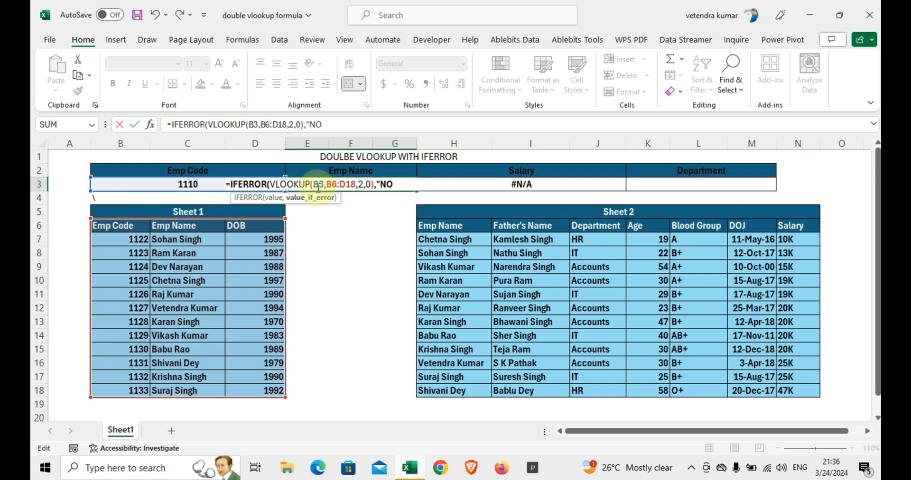
type("T FOUN")
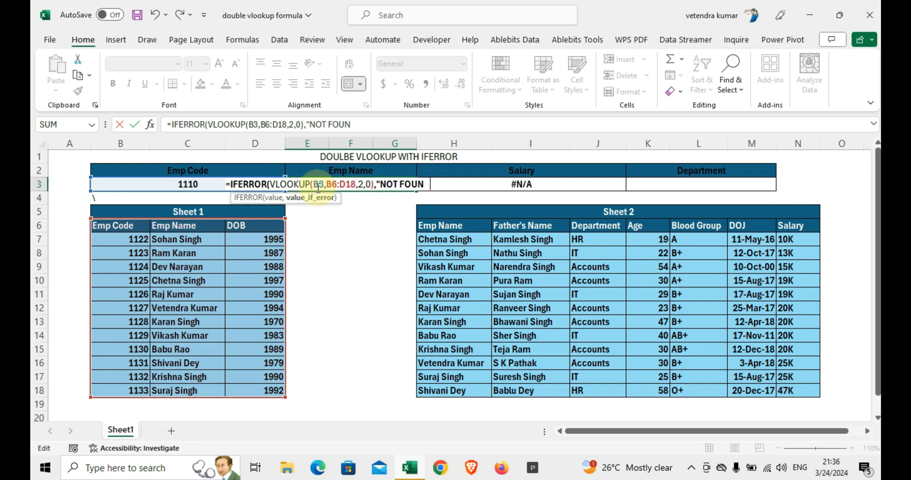
type("D\"")
key("Tab")
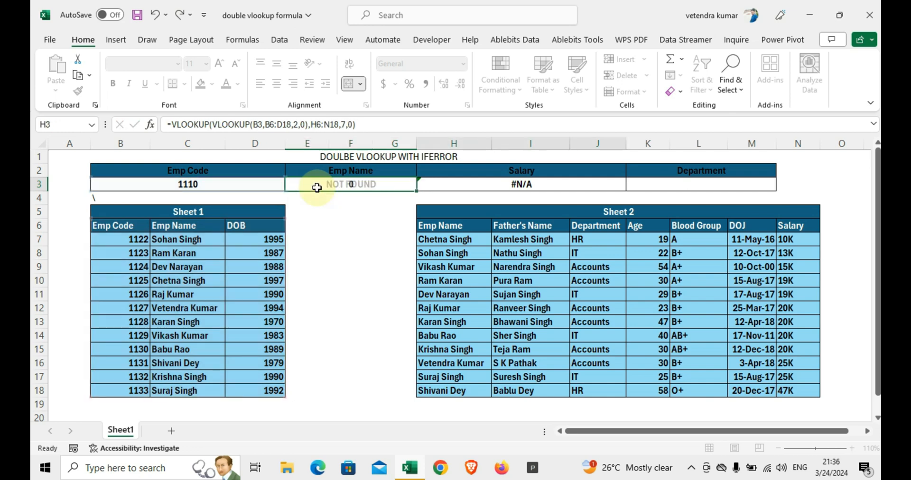
Step: Wrap the Salary double VLOOKUP formula in H3 in IFERROR with "NOT FOUND" as the error value
key("F2")
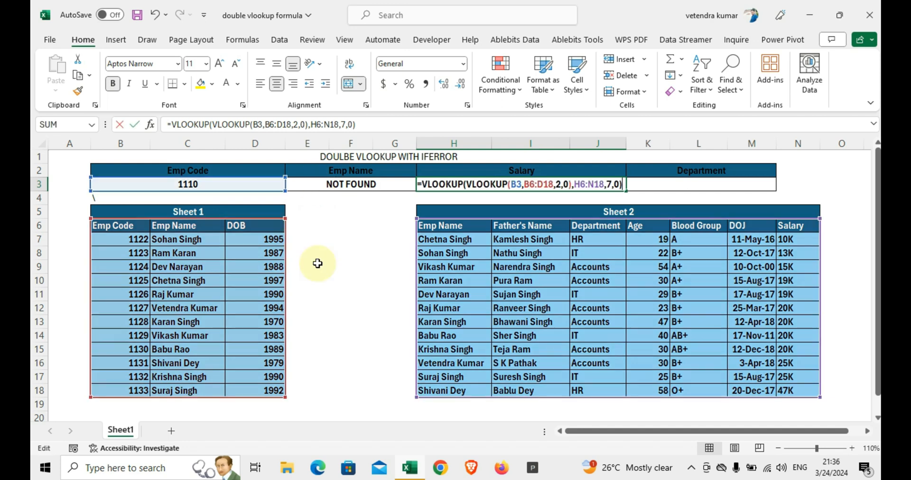
key("Home")
key("Right")
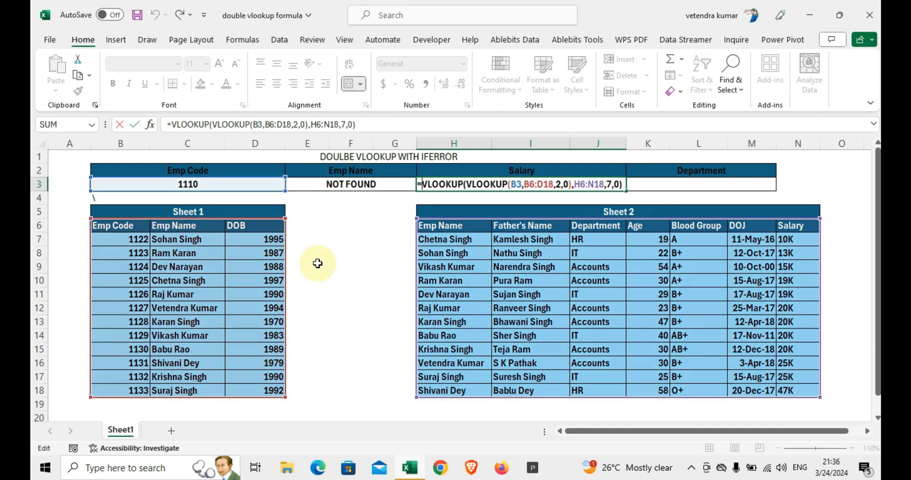
type("FERRO")
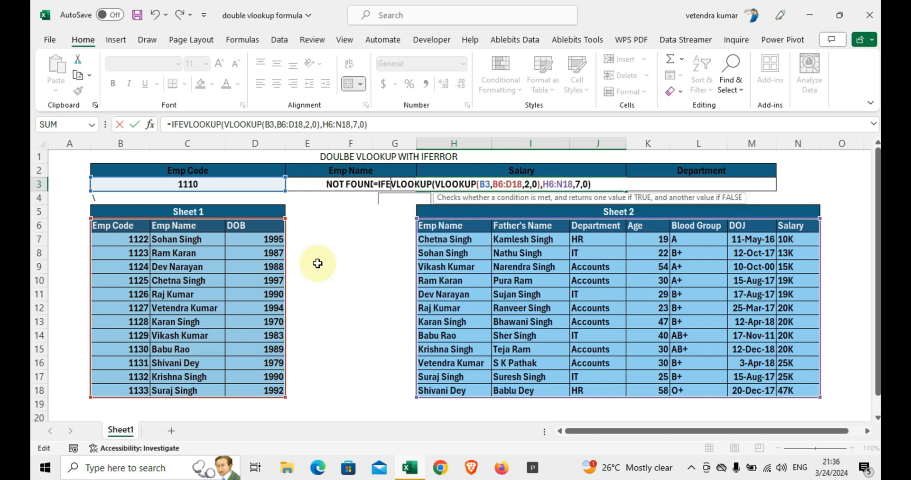
type("R")
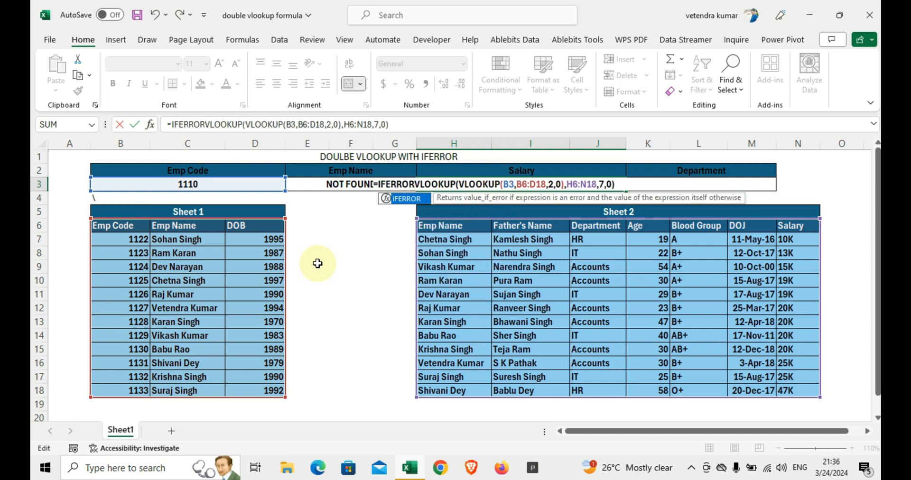
type("(")
key("Right")
key("Right")
key("Right")
key("Right")
key("Right")
key("Right")
key("Right")
key("Right")
key("Right")
key("Right")
key("Right")
key("Right")
key("Right")
key("Right")
key("Right")
key("Right")
key("Right")
key("Right")
key("Right")
key("Right")
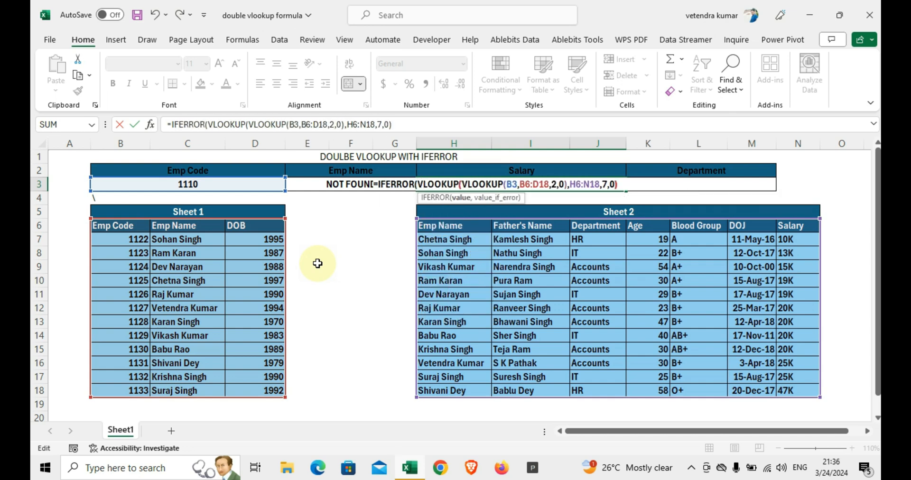
key("Right")
key("Right")
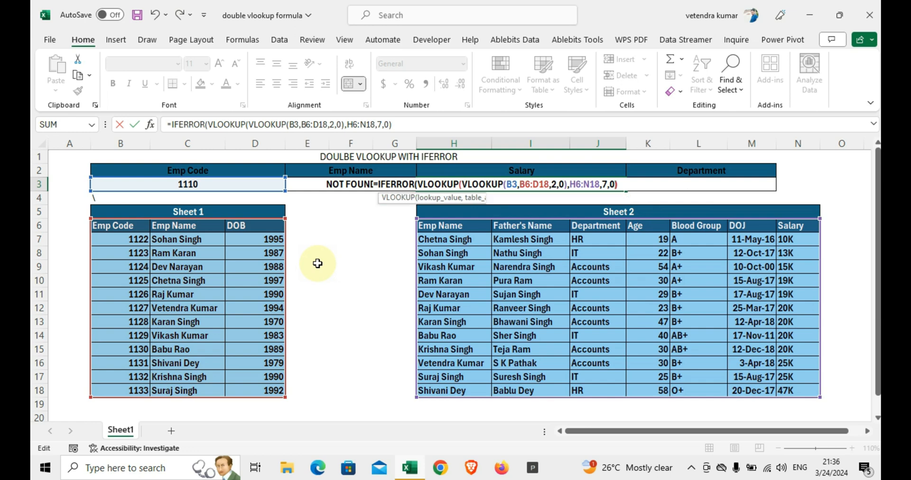
type(",")
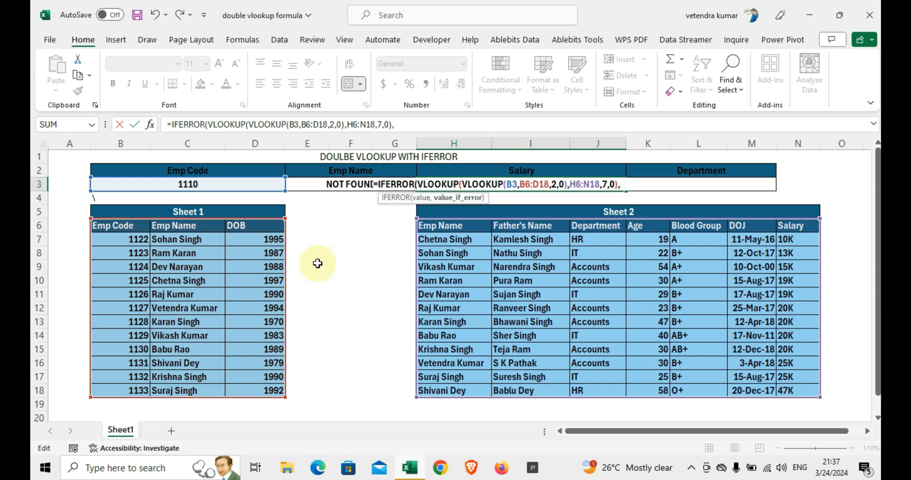
type("\"NOT FOUND")
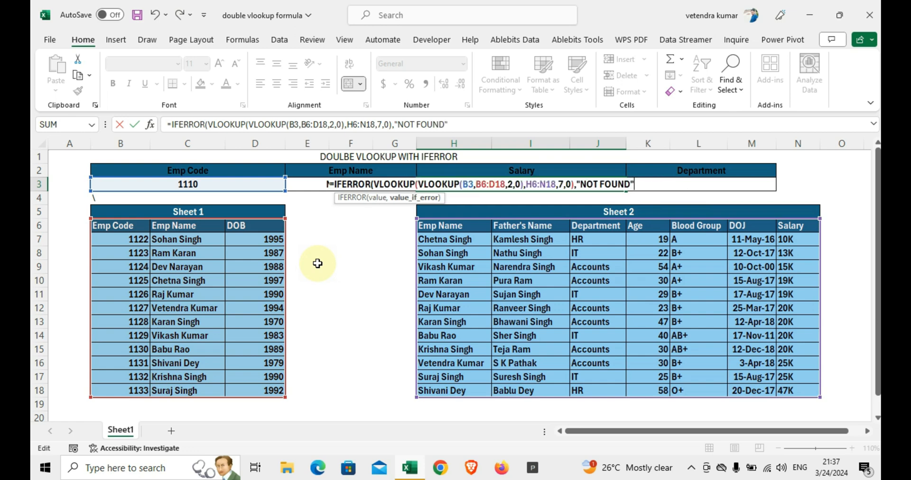
key("Return")
Step: Set the Emp Code in B3 to that of the eighth employee in Sheet 1
key("Left")
key("Up")
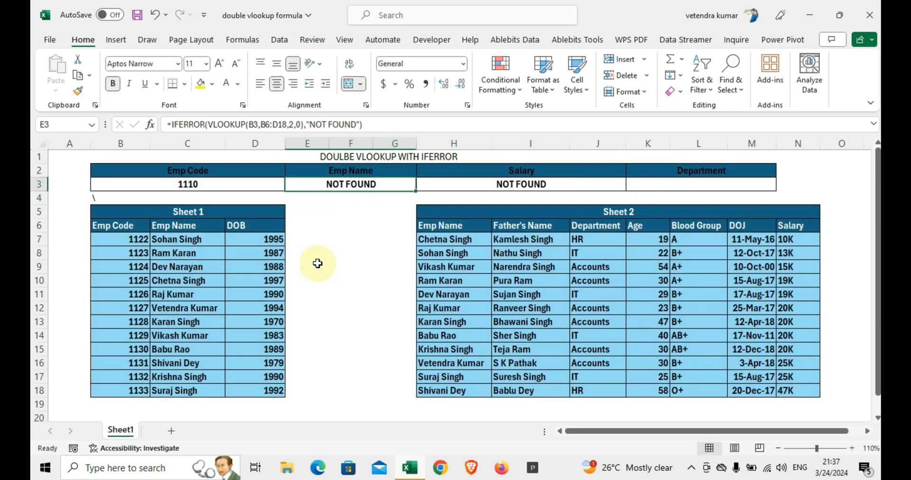
key("Left")
type("11")
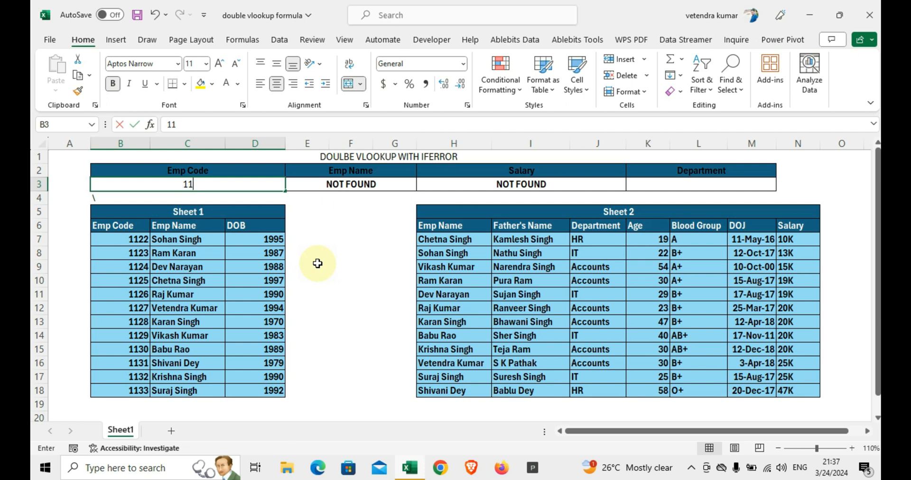
type("2")
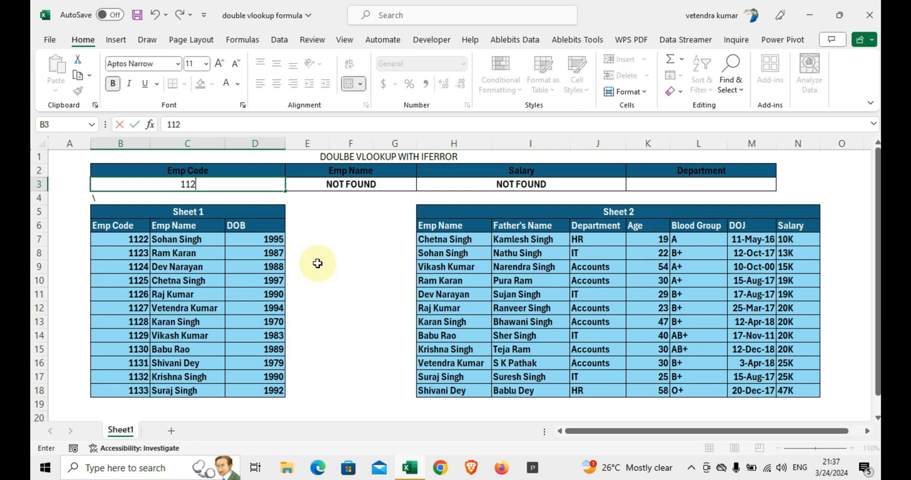
key("Return")
key("Up")
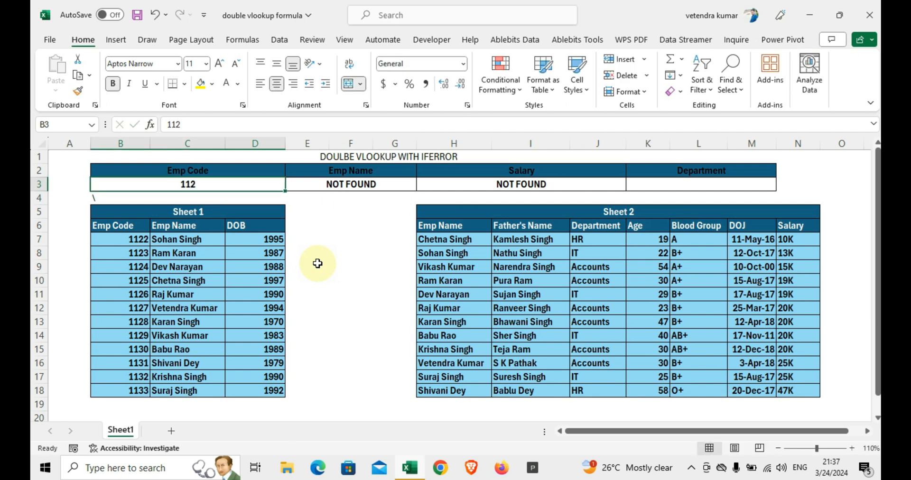
type("1129")
key("Return")
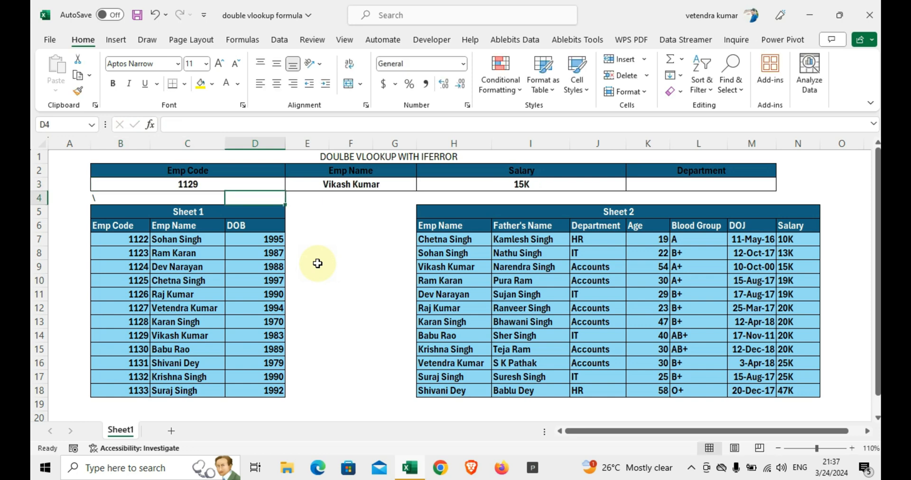
Step: Copy the Salary formula with its relative references from H3 into the Department cell K3 and inspect the ranges it refers to
key("Up")
key("Right")
key("Right")
key("Right")
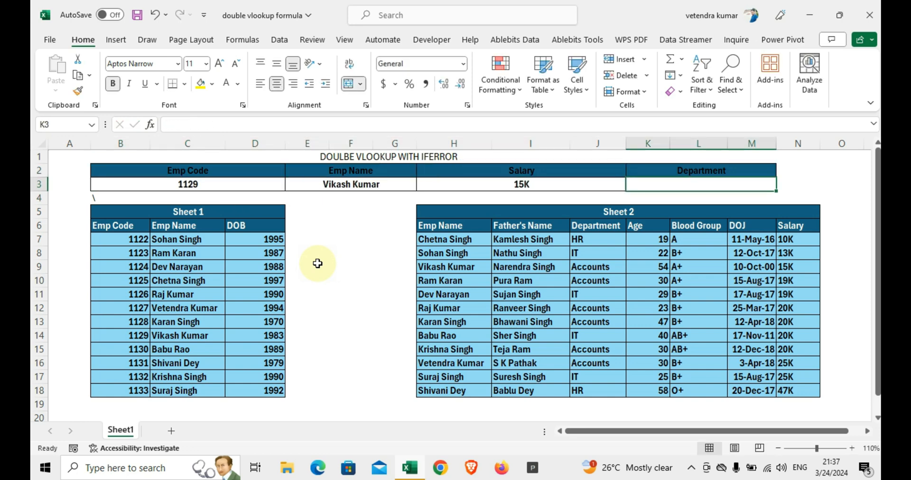
key("Left")
key("Right")
type("=")
key("Escape")
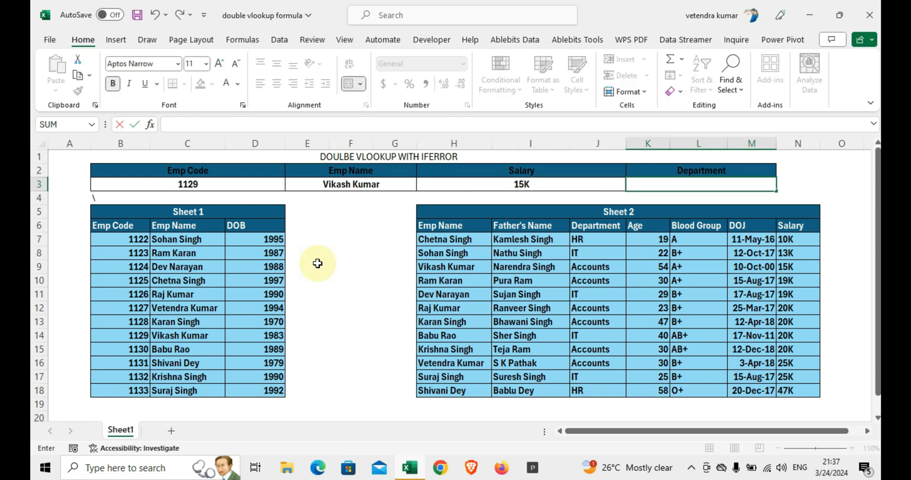
key("Left")
key("ctrl+c")
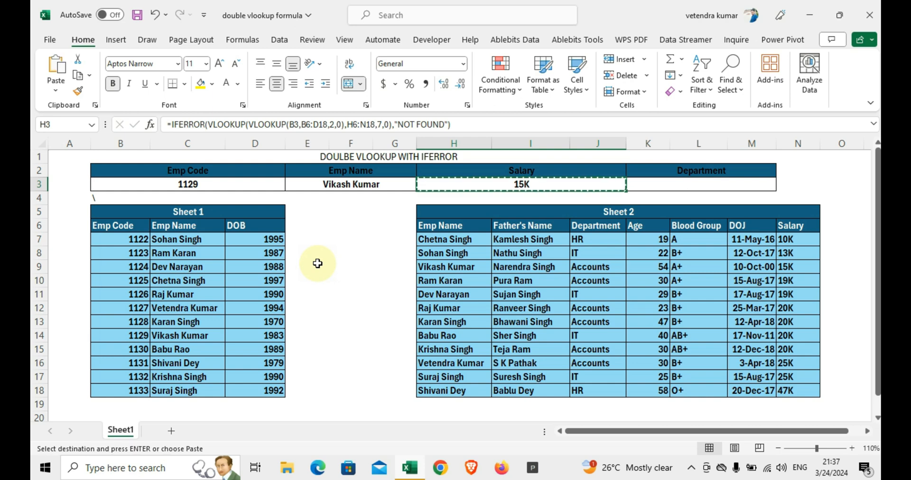
key("Right")
key("ctrl+v")
key("Escape")
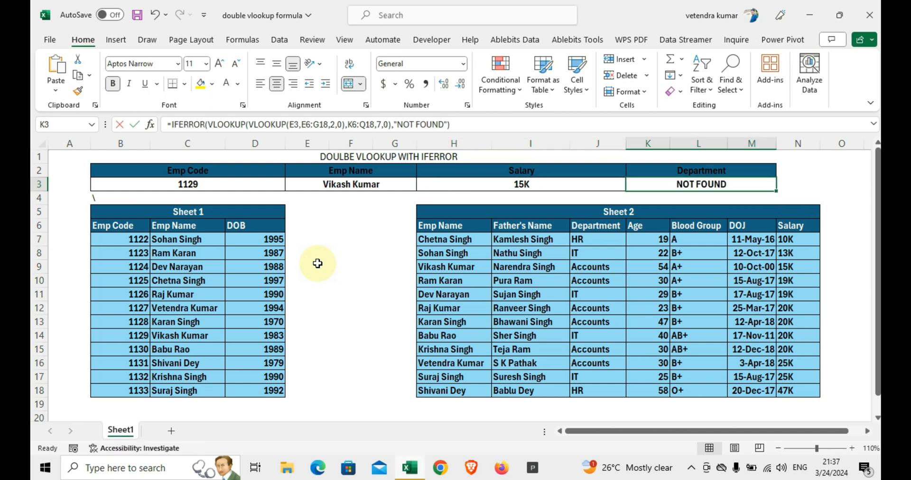
key("F2")
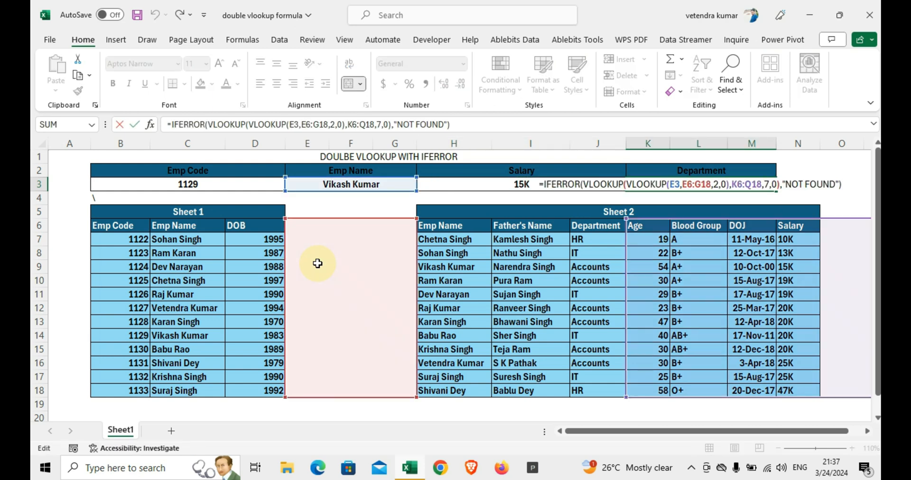
key("Escape")
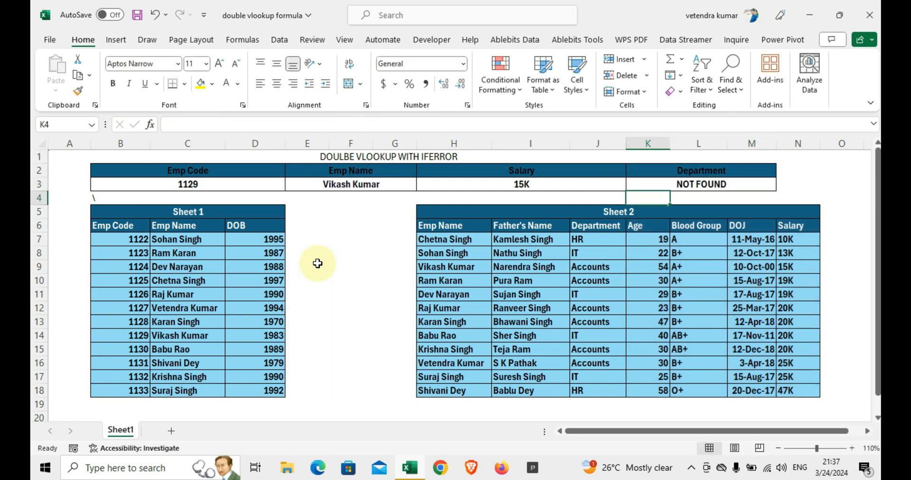
Step: Make the Sheet 1 table range in the Emp Name formula in E3 absolute as $B$6:$D$18
key("Left")
key("Left")
key("Left")
key("Right")
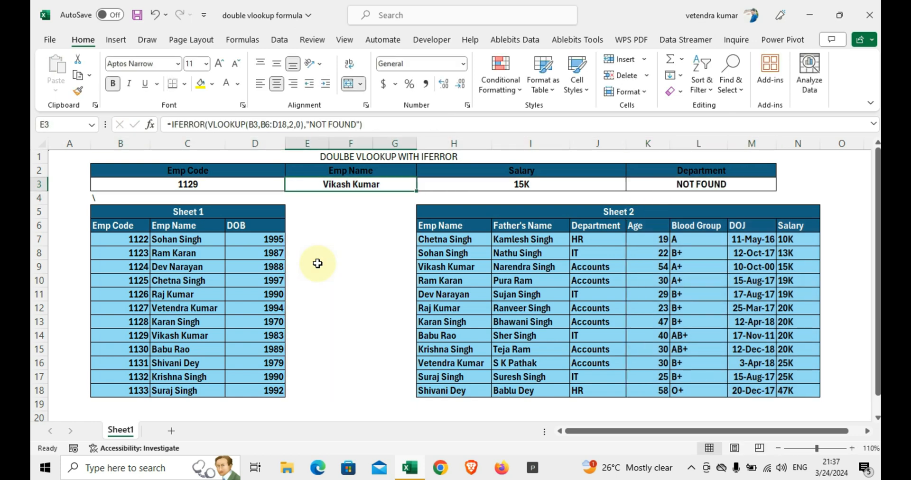
key("F2")
key("Left")
key("Left")
key("Left")
key("Left")
key("Left")
key("Left")
key("Left")
key("Left")
key("Left")
key("Left")
key("Left")
key("Left")
key("Left")
key("Left")
key("Left")
key("Left")
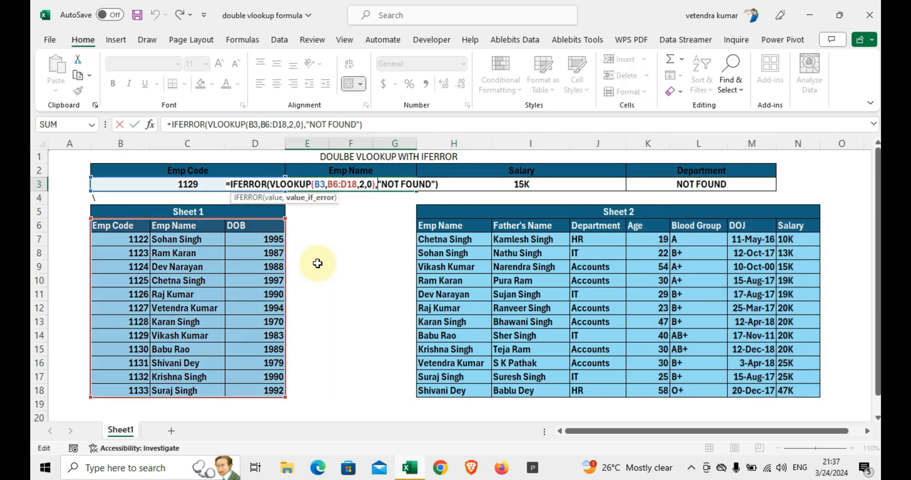
key("Left")
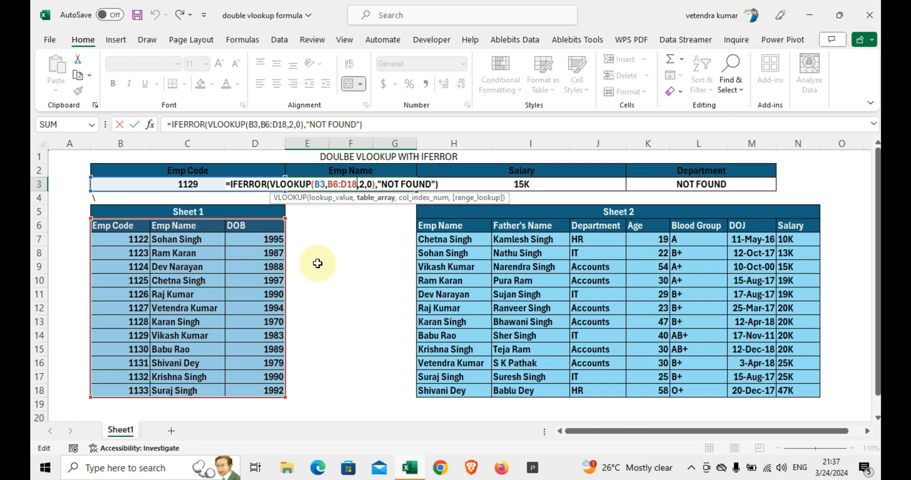
key("shift+Left")
key("shift+Left")
key("shift+Left")
key("shift+Left")
key("shift+Left")
key("shift+Left")
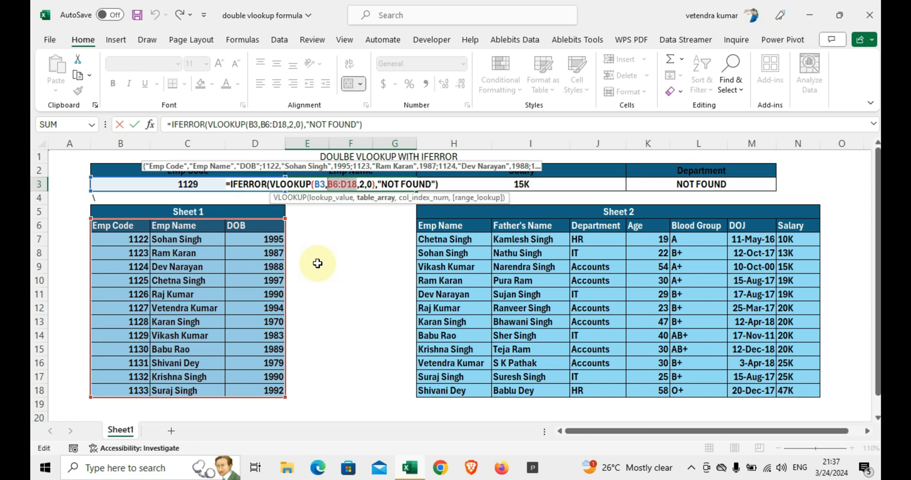
key("F4")
key("Left")
key("Left")
key("Left")
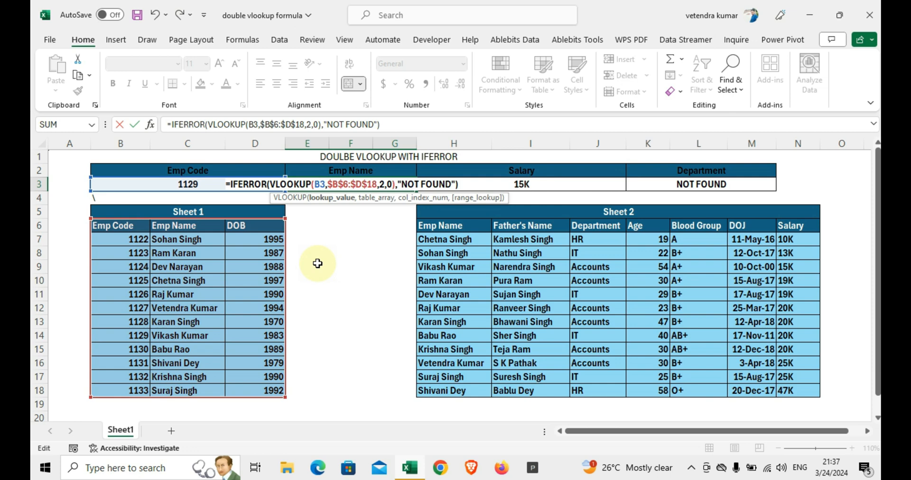
key("shift+Left")
key("shift+Left")
key("Return")
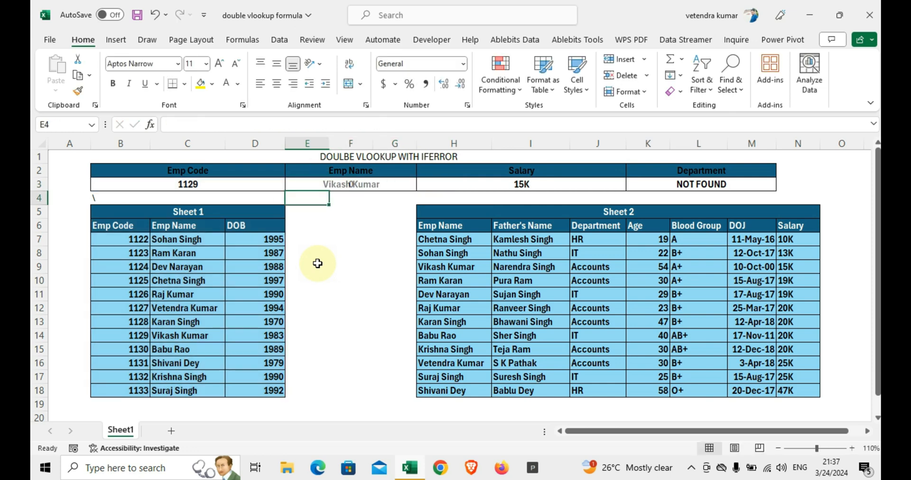
Step: Make the Sheet 2 table range in the Salary formula in H3 absolute as $H$6:$N$18
key("Up")
key("Right")
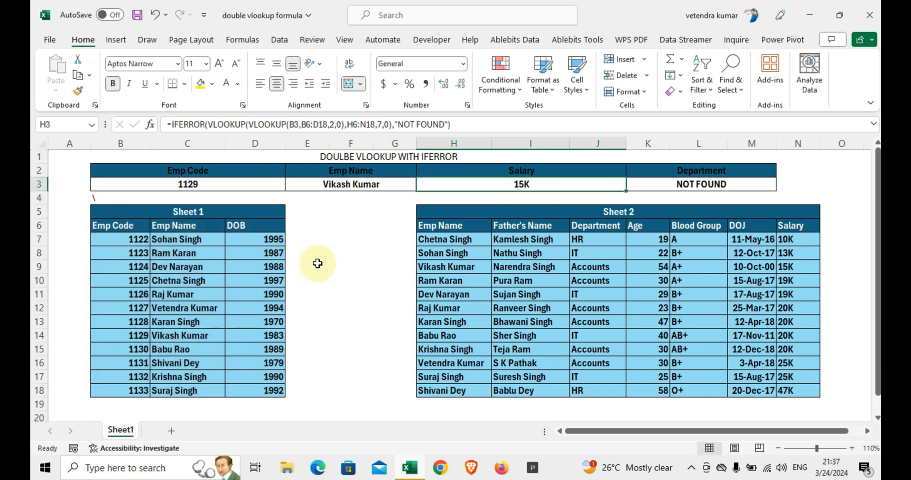
key("F2")
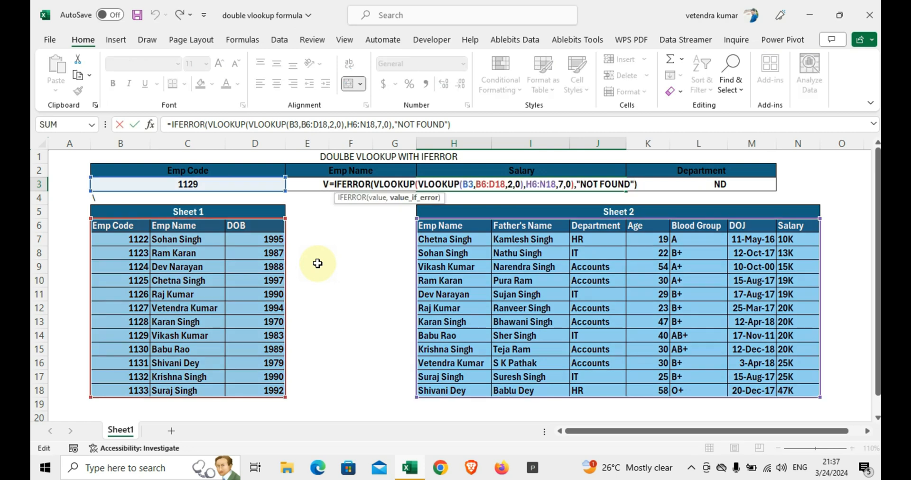
key("Left")
key("Left")
key("Left")
key("Left")
key("Left")
key("Left")
key("Left")
key("Left")
key("Left")
key("Left")
key("Left")
key("Left")
key("Left")
key("Left")
key("Left")
key("Left")
key("Left")
key("Left")
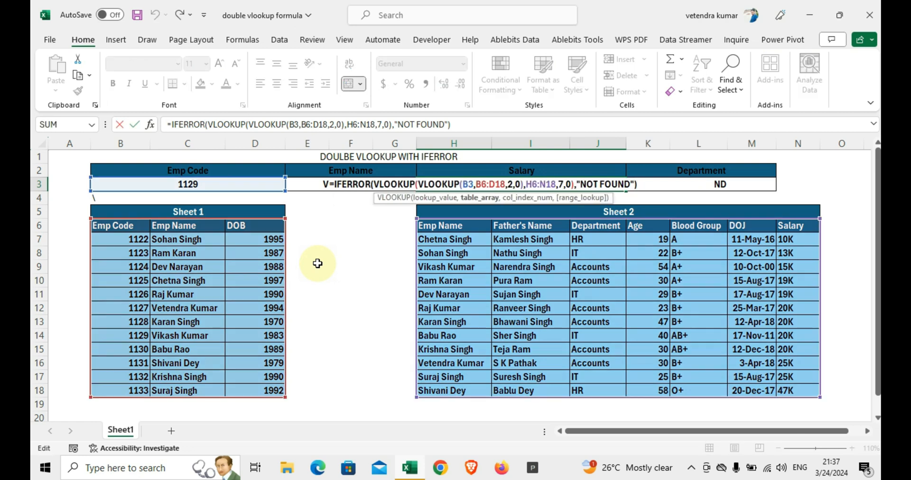
key("shift+Left")
key("shift+Left")
key("shift+Left")
key("shift+Left")
key("shift+Left")
key("shift+Left")
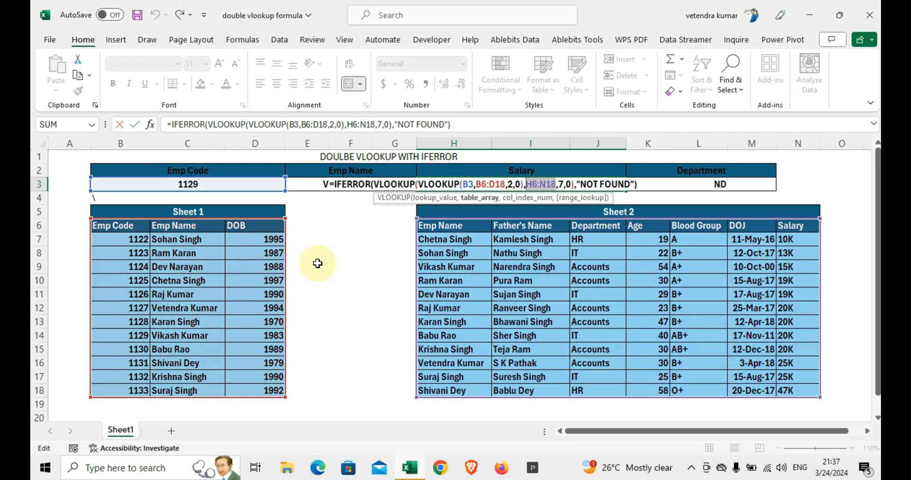
key("F4")
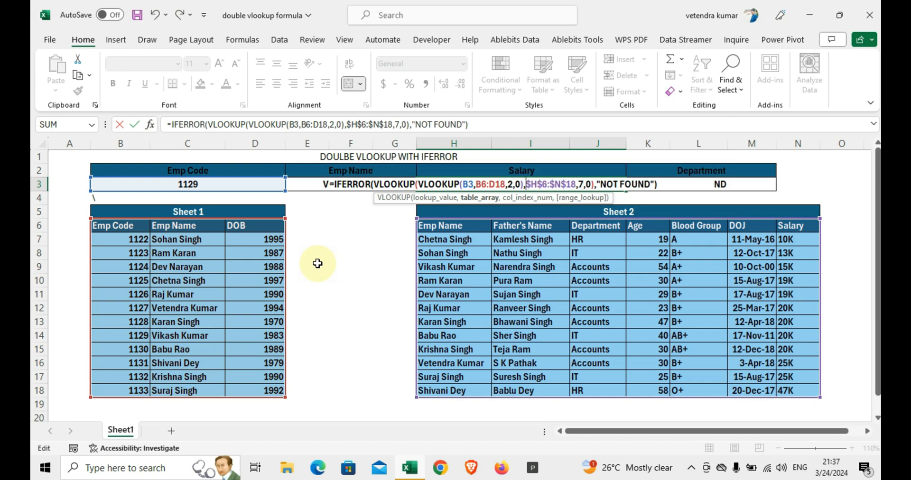
Step: Make the inner VLOOKUP's Sheet 1 table range in the Salary formula absolute as $B$6:$D$18
key("Left")
key("Left")
key("Left")
key("Left")
key("Left")
key("Left")
key("Left")
key("shift+Left")
key("shift+Left")
key("shift+Left")
key("shift+Left")
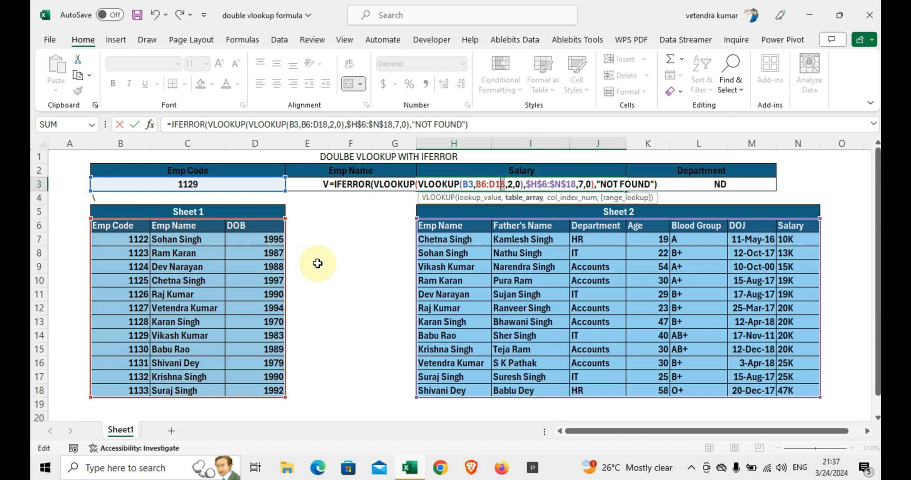
key("shift+Left")
key("shift+Left")
key("F4")
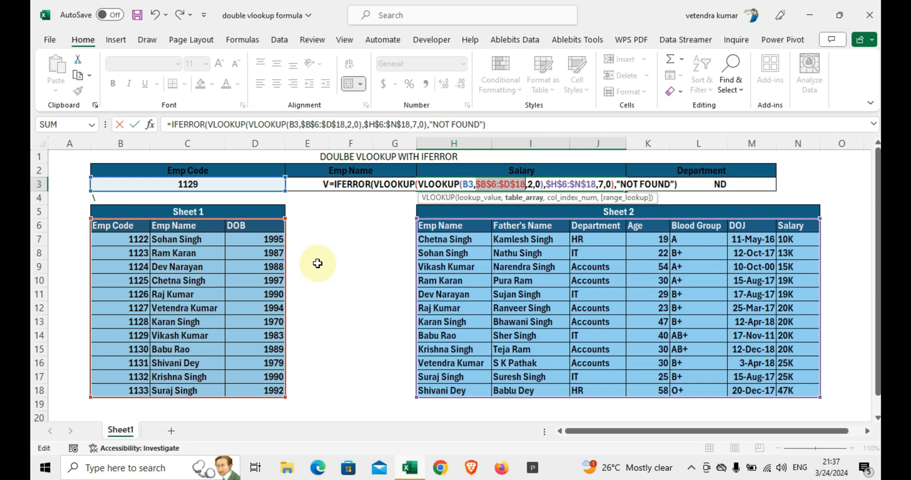
Step: Make the Emp Code lookup reference in the Salary formula absolute as $B$3 and commit the formula in H3
key("Left")
key("Left")
key("Left")
key("Right")
key("shift+Left")
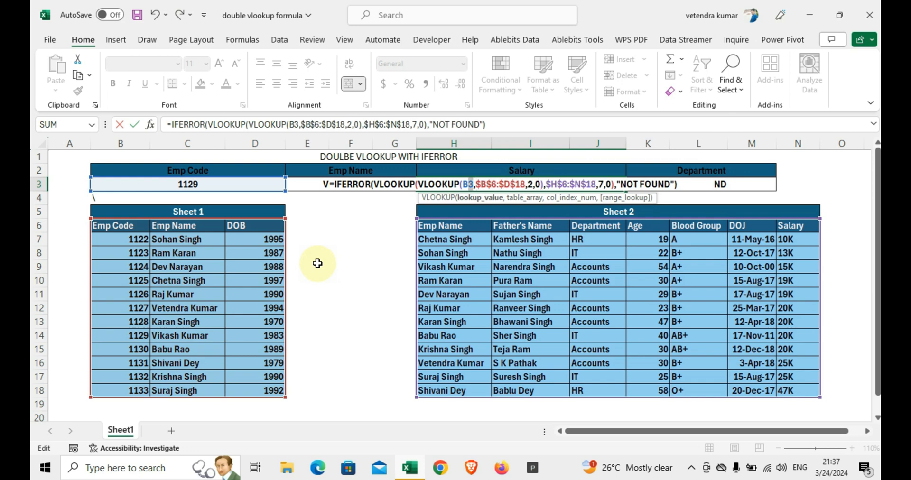
key("shift+Left")
key("F4")
key("ctrl+Return")
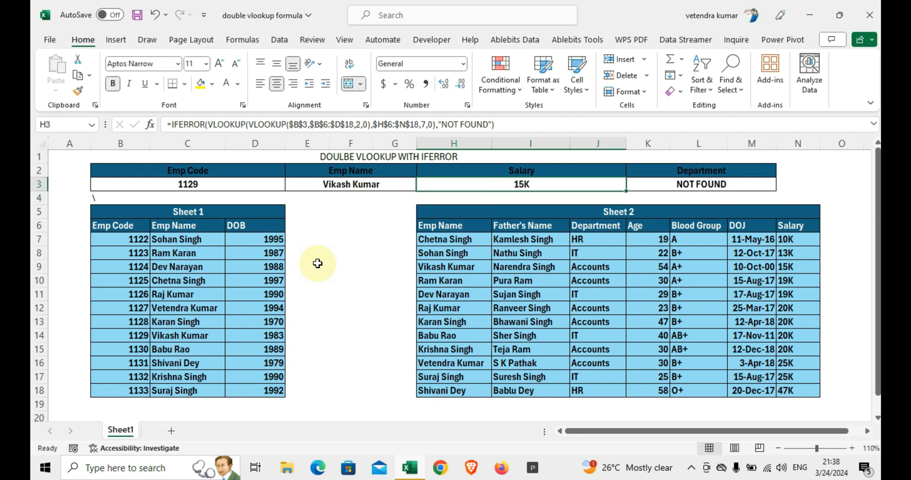
Step: Copy the Salary formula with its absolute references from H3 into the Department cell K3
key("ctrl+c")
key("Right")
key("ctrl+v")
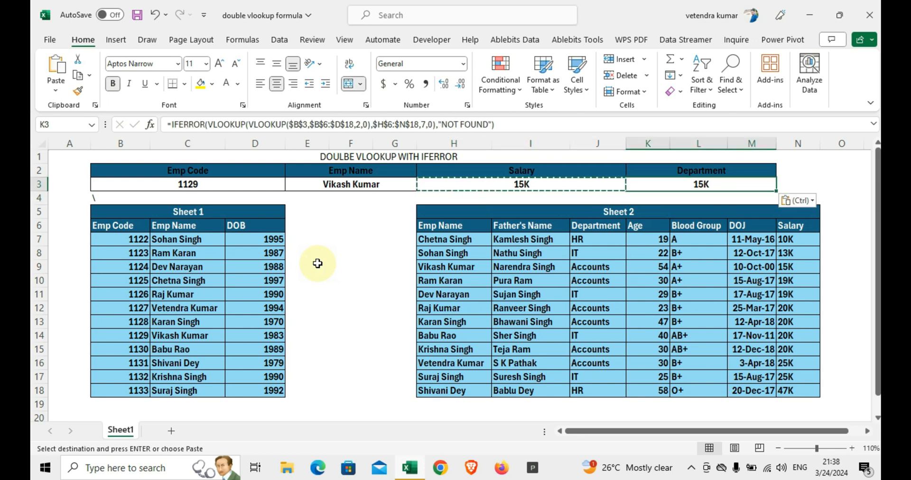
Step: Set the outer VLOOKUP's column index to 3 in the Department formula in K3 and commit it
key("F2")
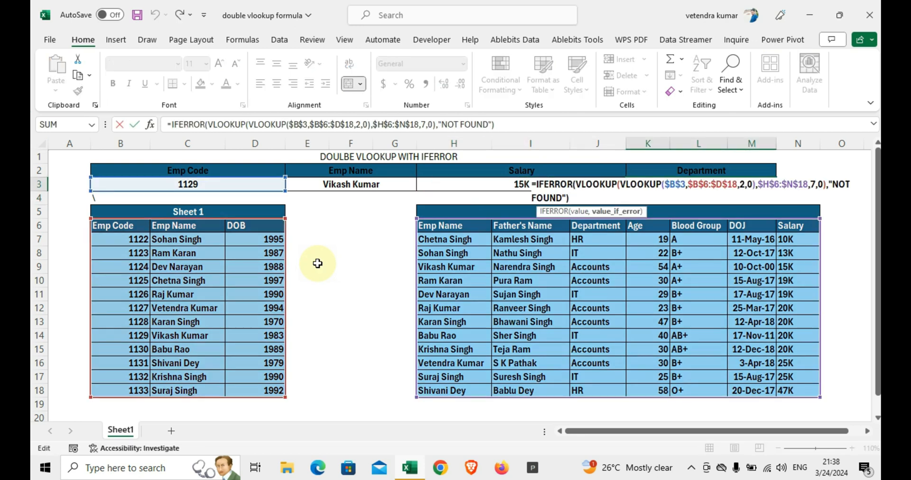
key("Left")
key("Left")
key("Left")
key("Left")
key("Left")
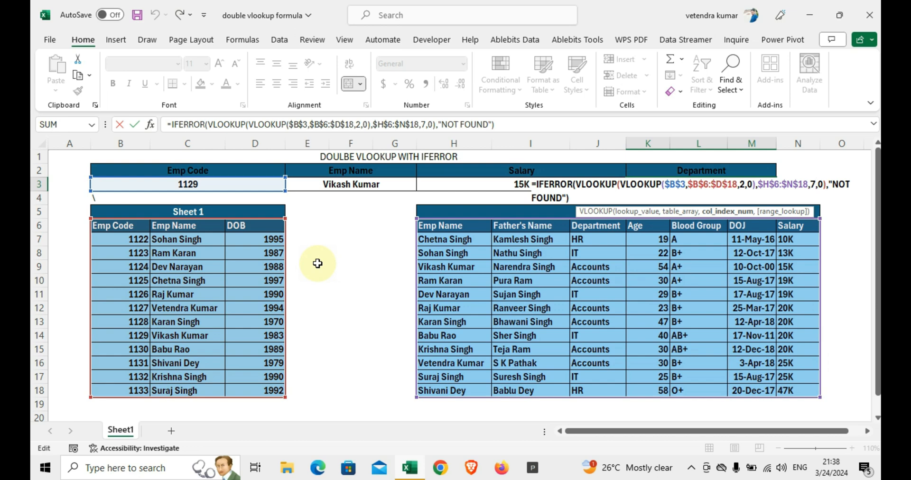
key("BackSpace")
type("3")
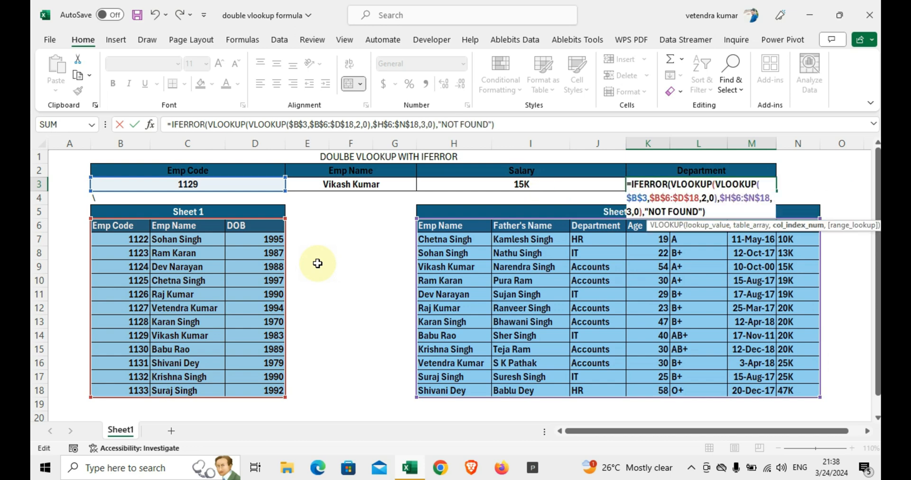
key("ctrl+Return")
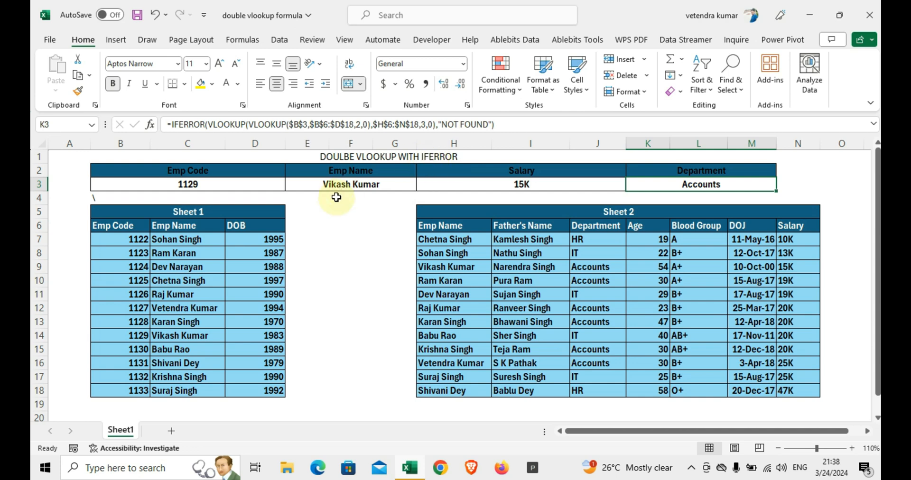
Step: Inspect the Salary formula and its referenced ranges in H3, leaving the formula as it is
left_click(493, 184)
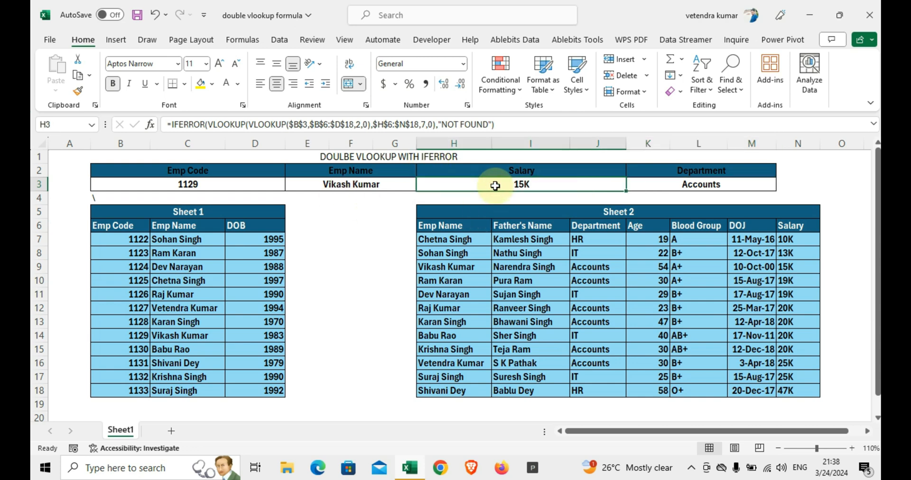
double_click(495, 185)
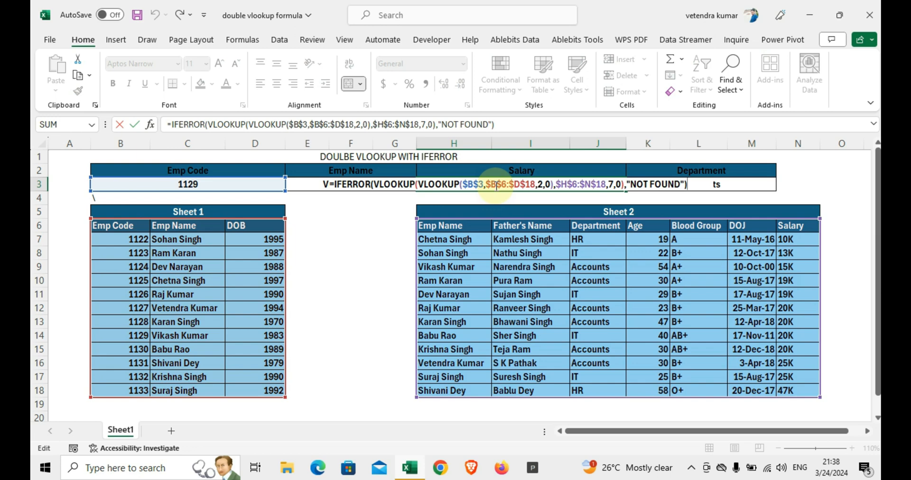
key("Return")
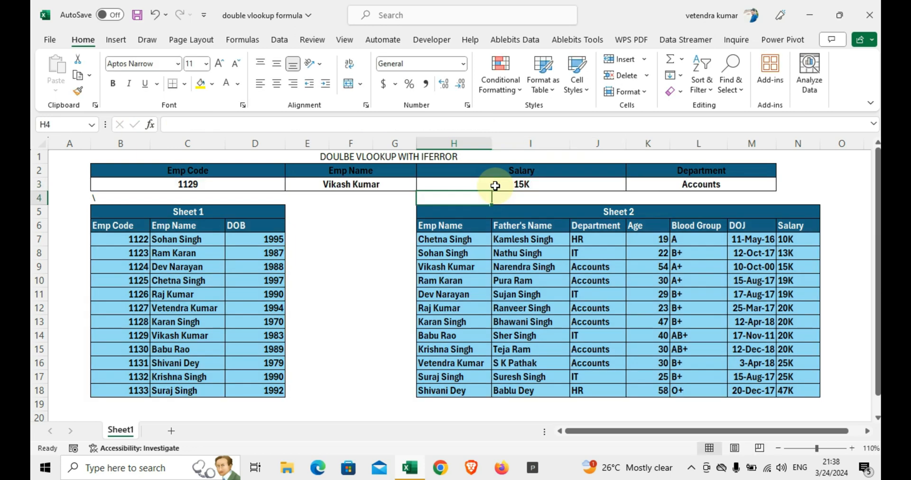
Step: Clear the stray backslash from cell B4 above the Sheet 1 table and save the workbook
key("ctrl+s")
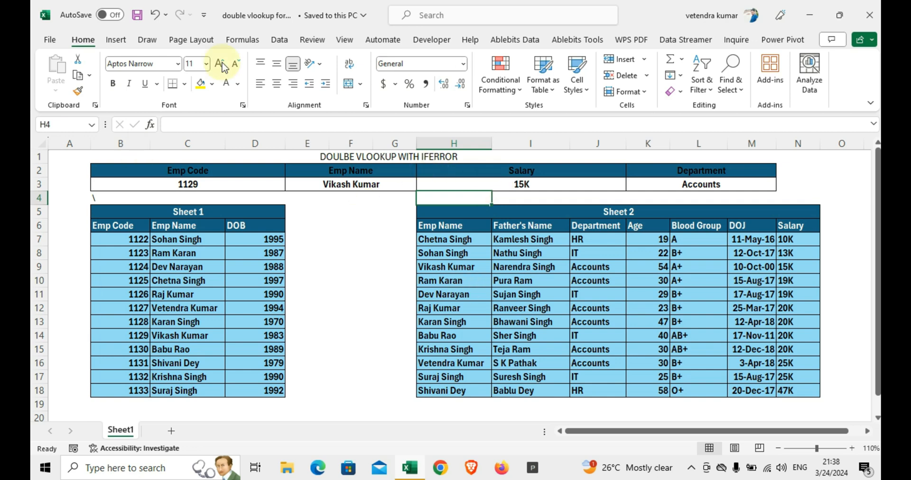
left_click(133, 214)
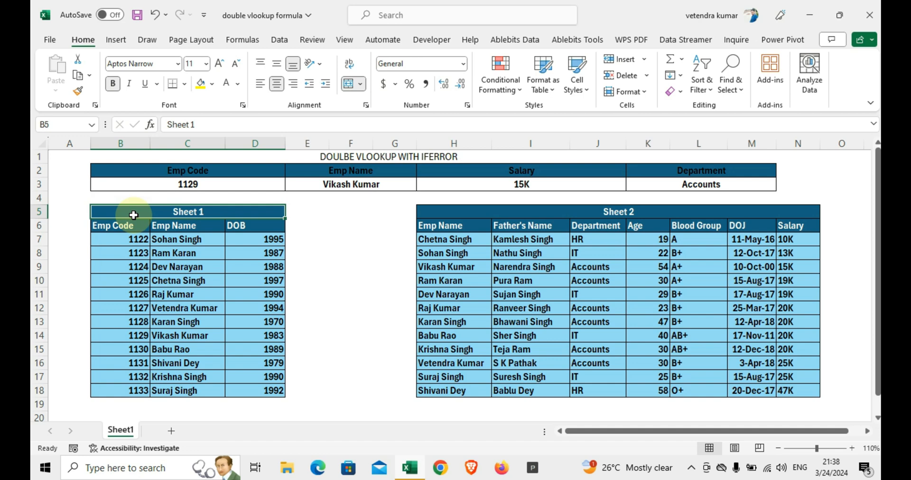
key("ctrl+s")
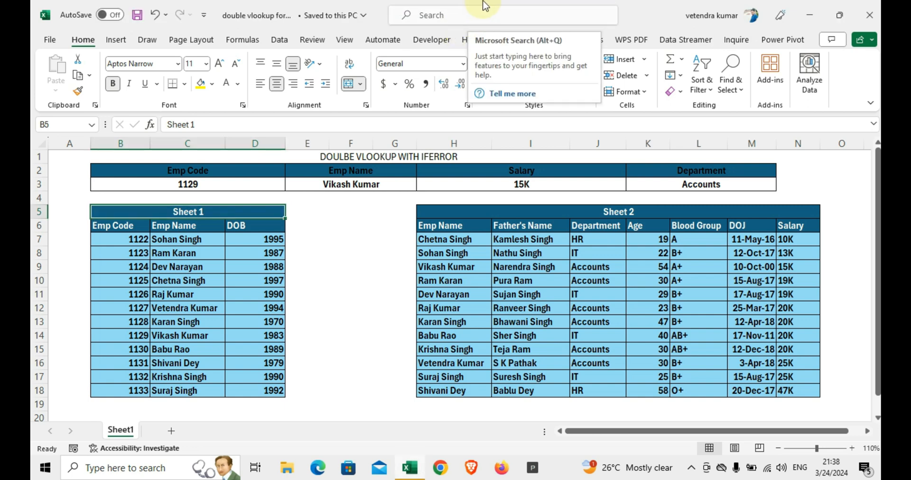
mouse_move(488, 3)
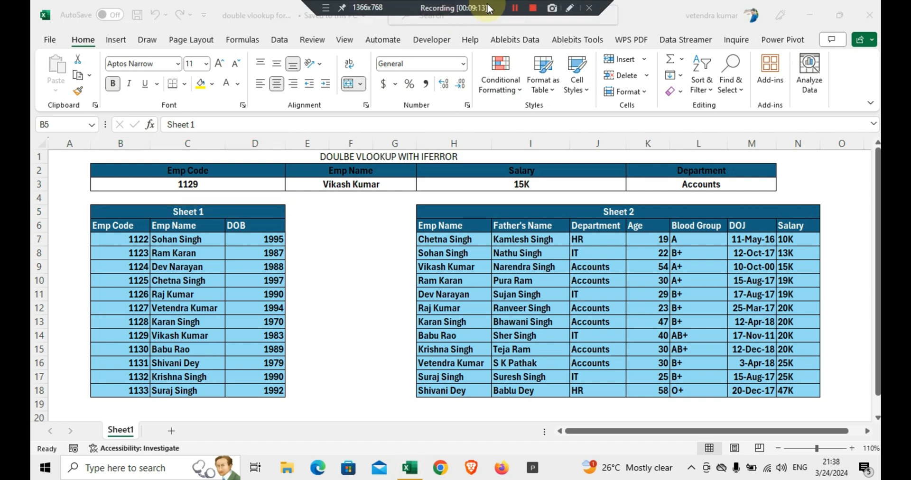
left_click(533, 11)
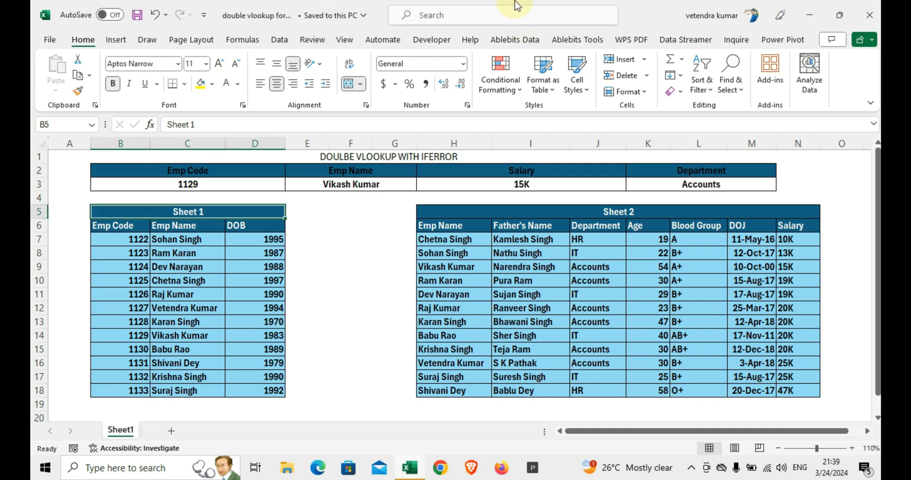
mouse_move(527, 5)
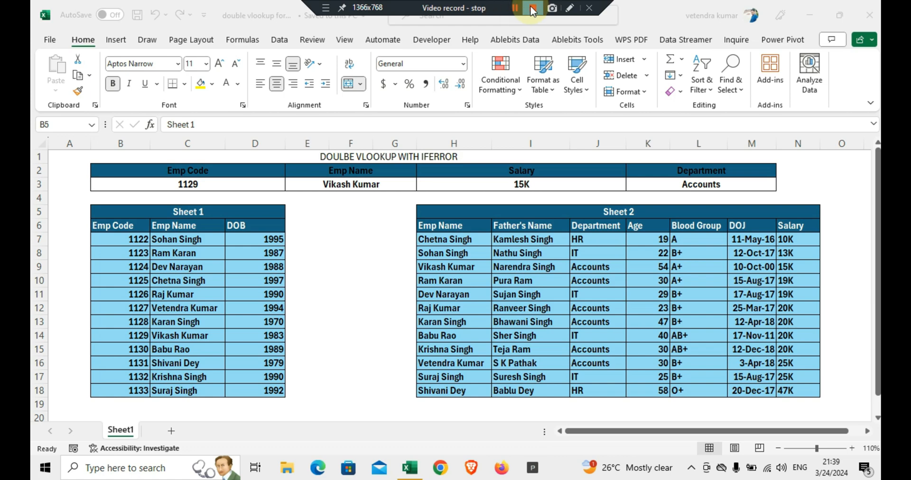